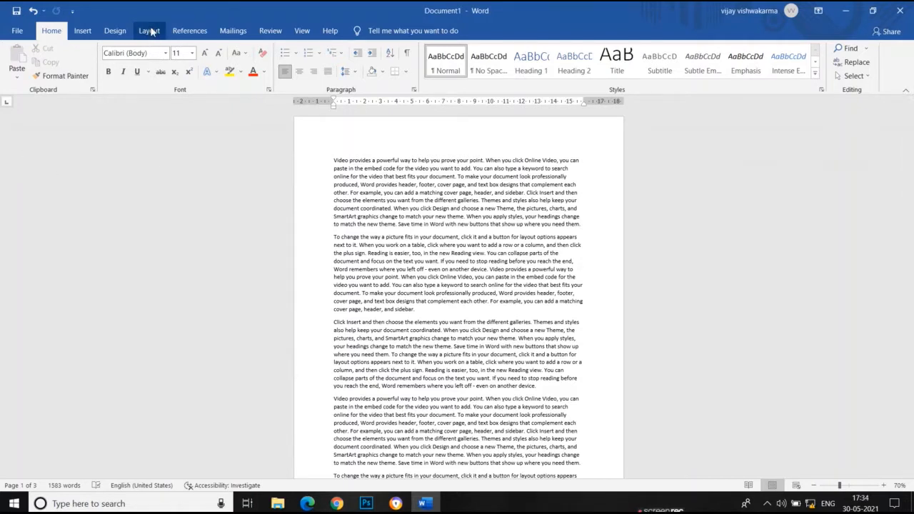
Step: Apply the Normal margin preset, 2.54 cm on all sides, to the document
left_click(154, 30)
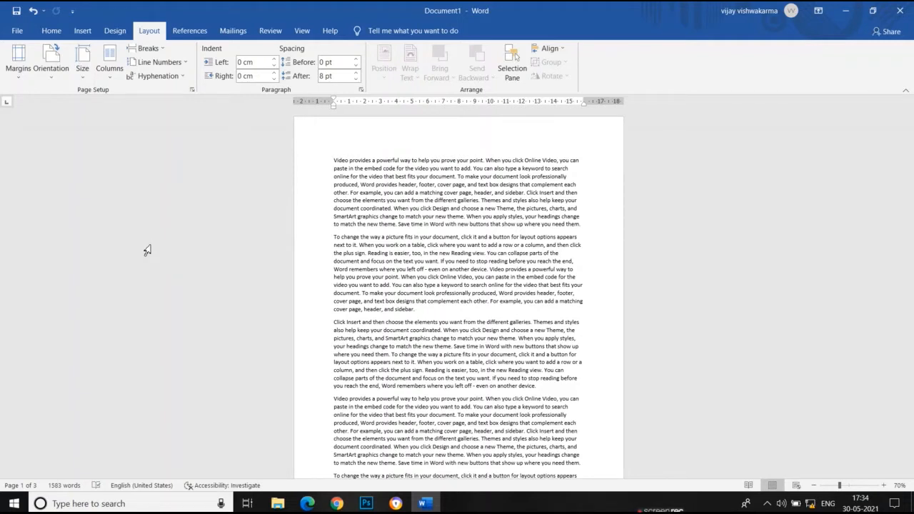
left_click(22, 81)
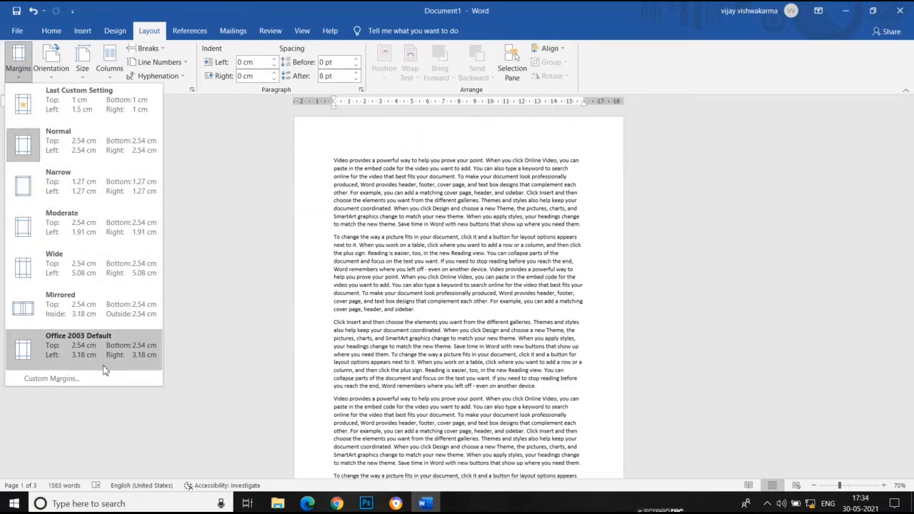
left_click(128, 154)
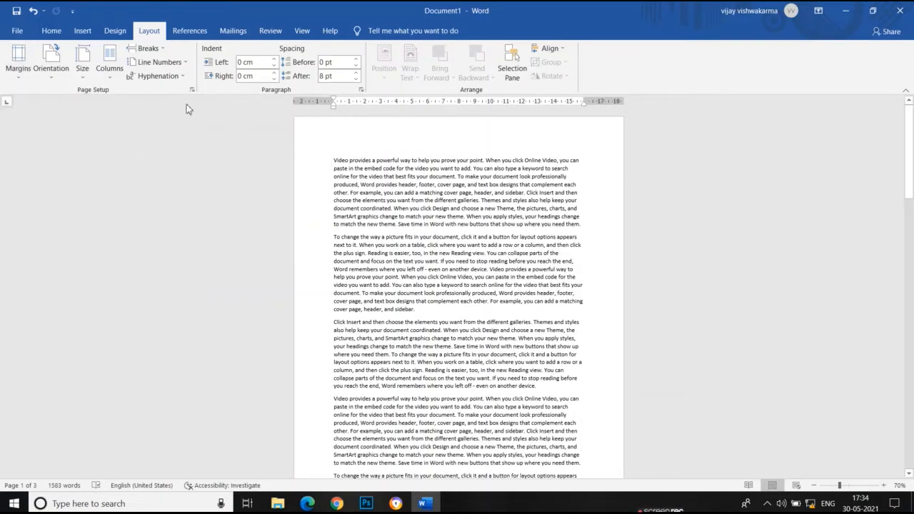
Step: Apply the Narrow margin preset, 1.27 cm on all sides, and check how the text reflows
left_click(25, 80)
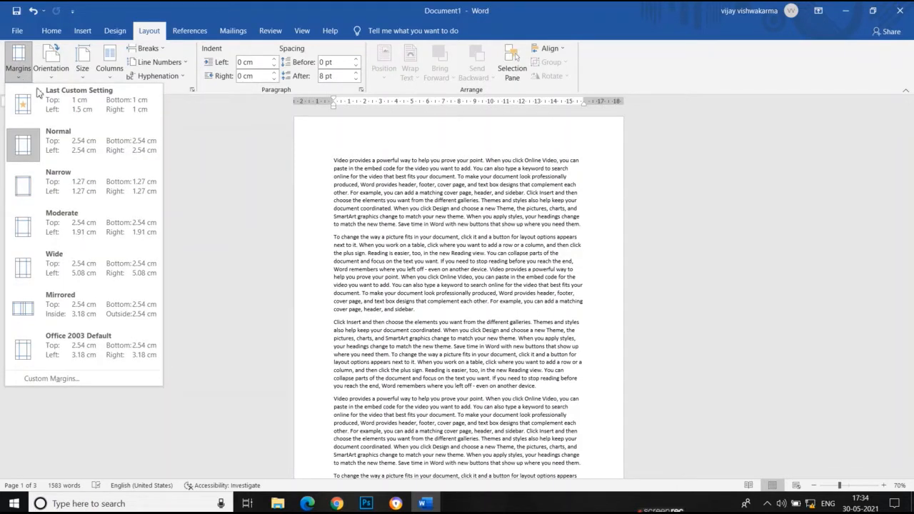
left_click(65, 179)
scroll(321, 279, "down", 5)
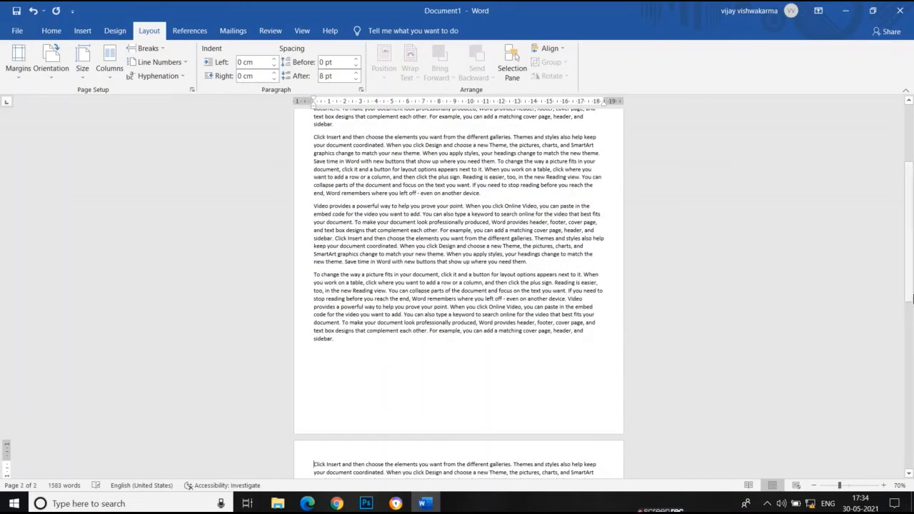
left_click_drag(912, 295, 913, 205)
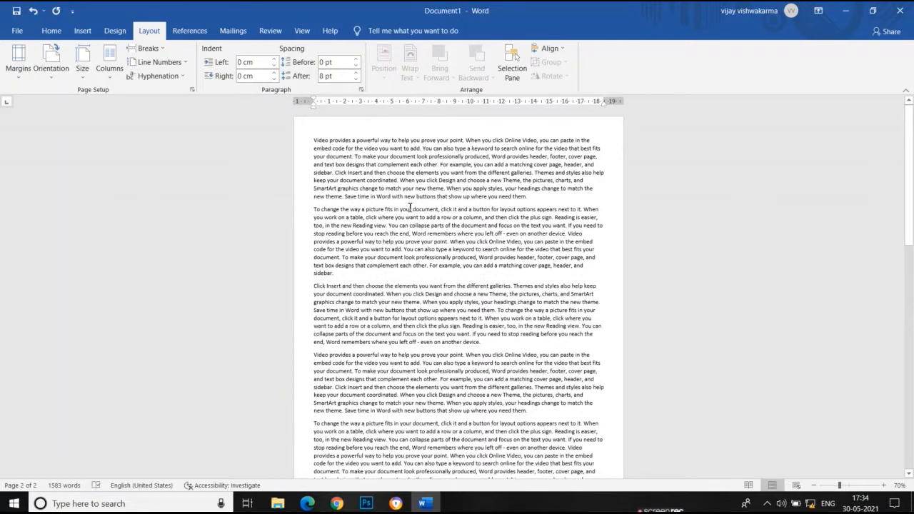
left_click(20, 71)
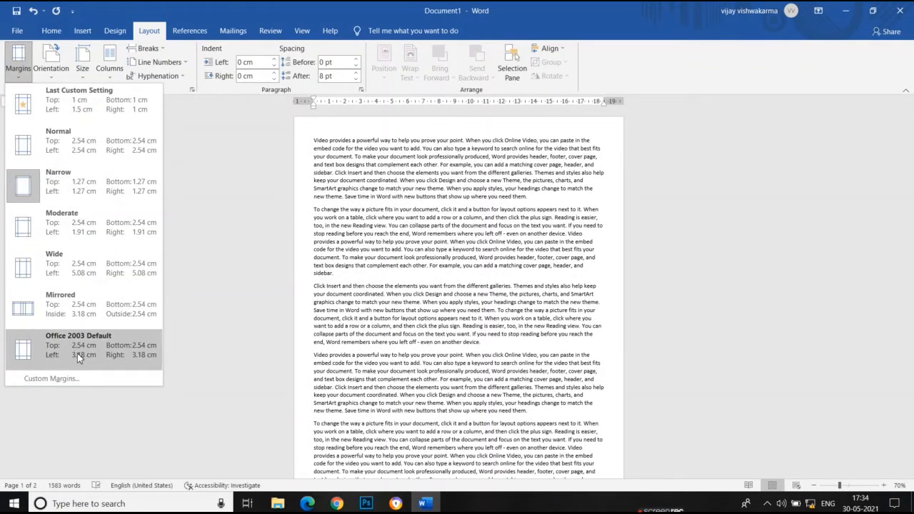
Step: Switch the page orientation to Landscape and return it to Portrait
left_click(57, 76)
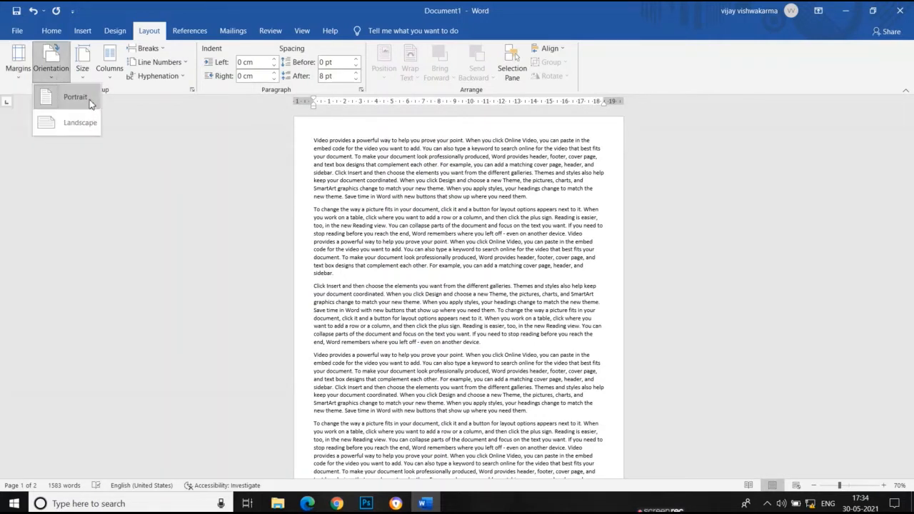
left_click(90, 100)
left_click(57, 75)
left_click(71, 119)
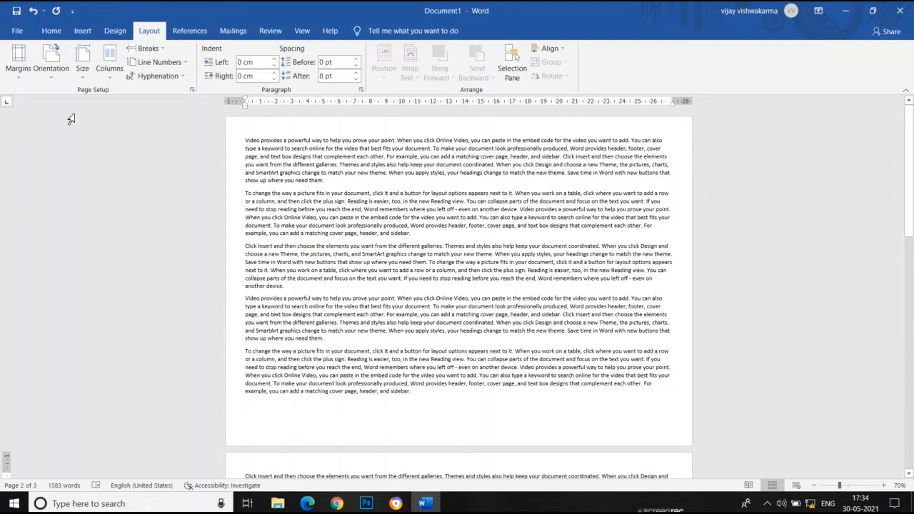
left_click(59, 80)
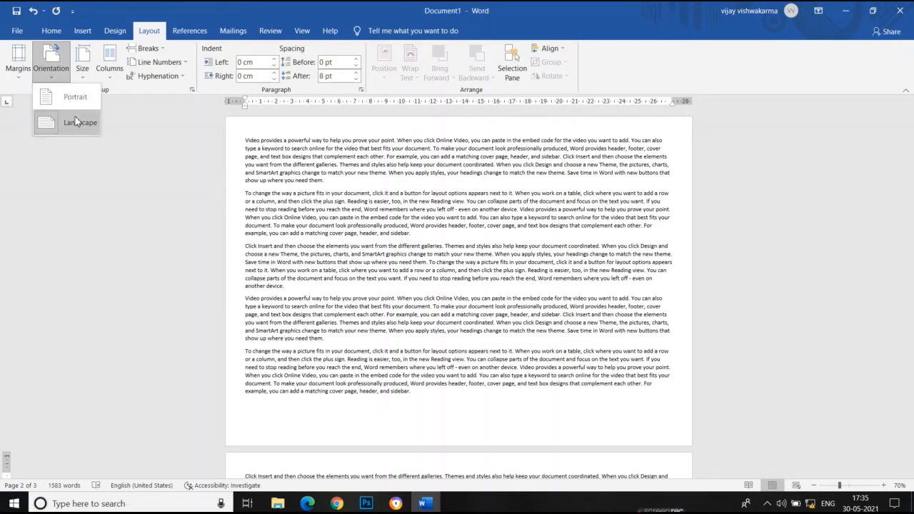
left_click(77, 98)
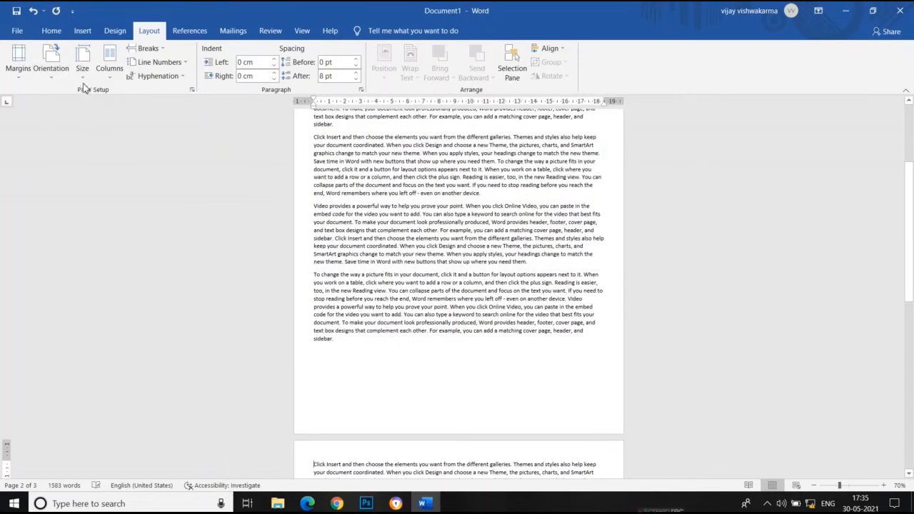
left_click(86, 85)
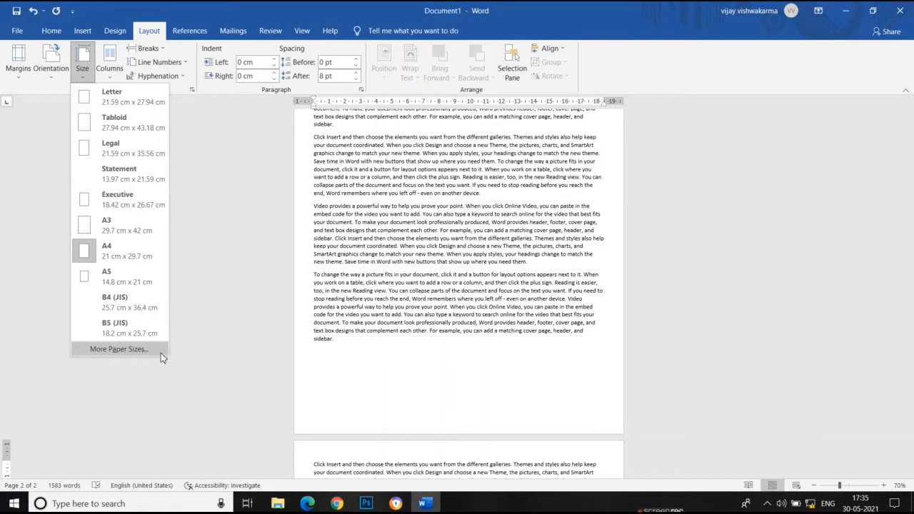
left_click(208, 358)
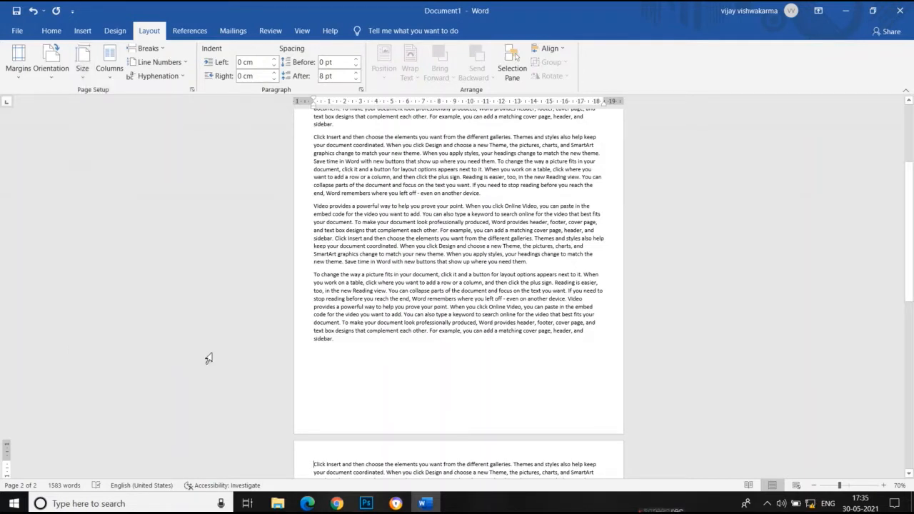
Step: Lay out the text in two columns, review the first page, and undo the column change
left_click(110, 80)
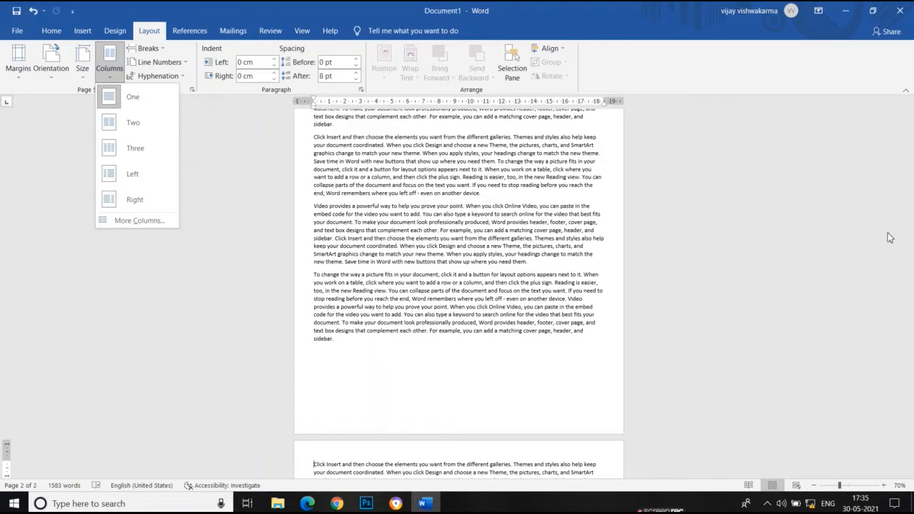
left_click(138, 134)
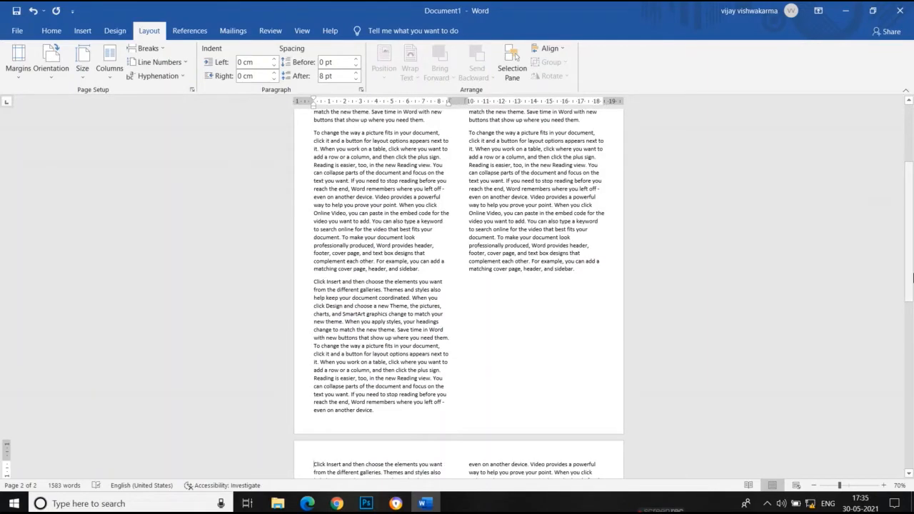
left_click_drag(911, 271, 913, 181)
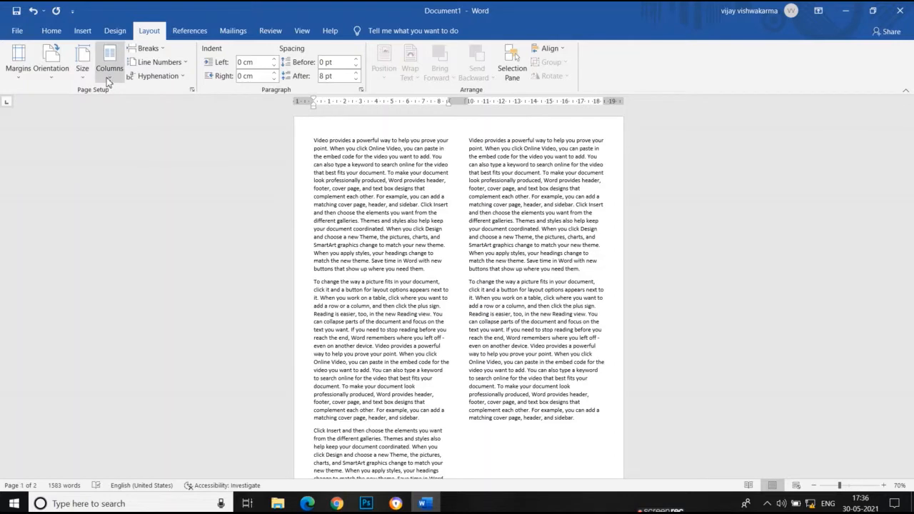
key("ctrl+z")
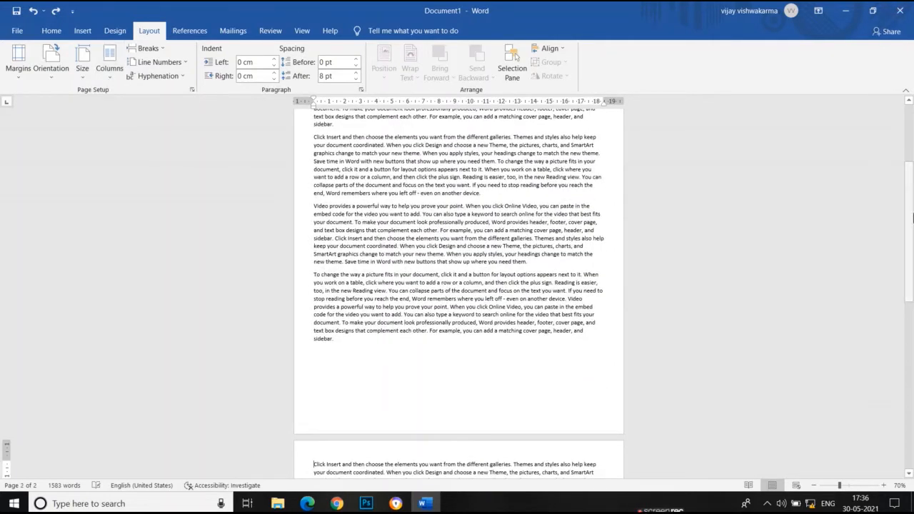
left_click_drag(913, 218, 913, 168)
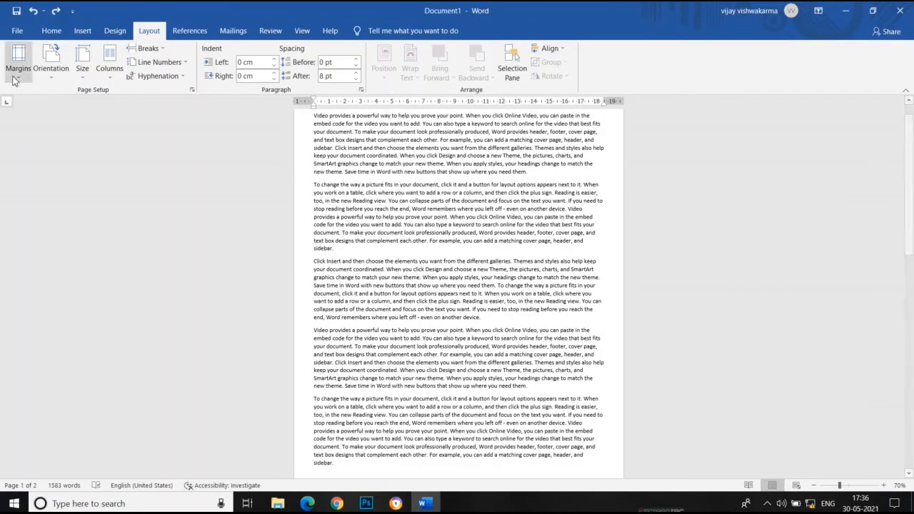
Step: Format the document text in two columns and look over the first page
left_click(111, 79)
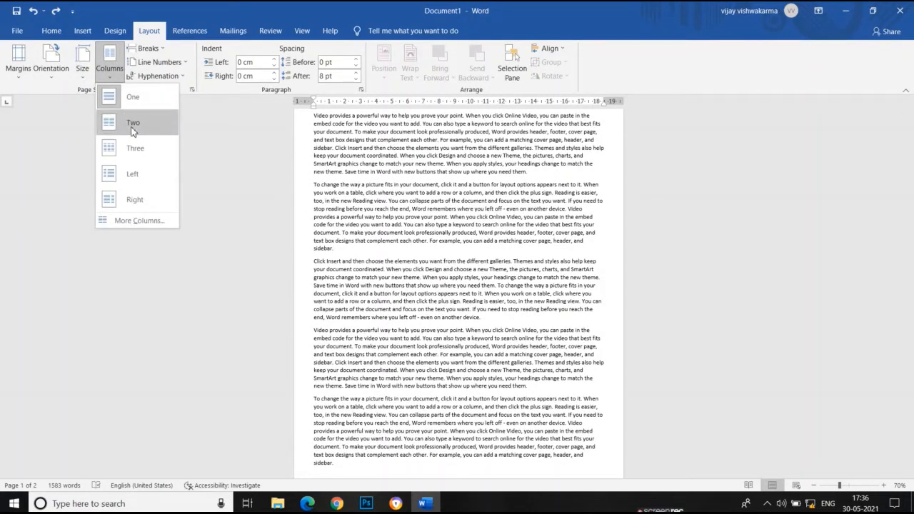
left_click(132, 127)
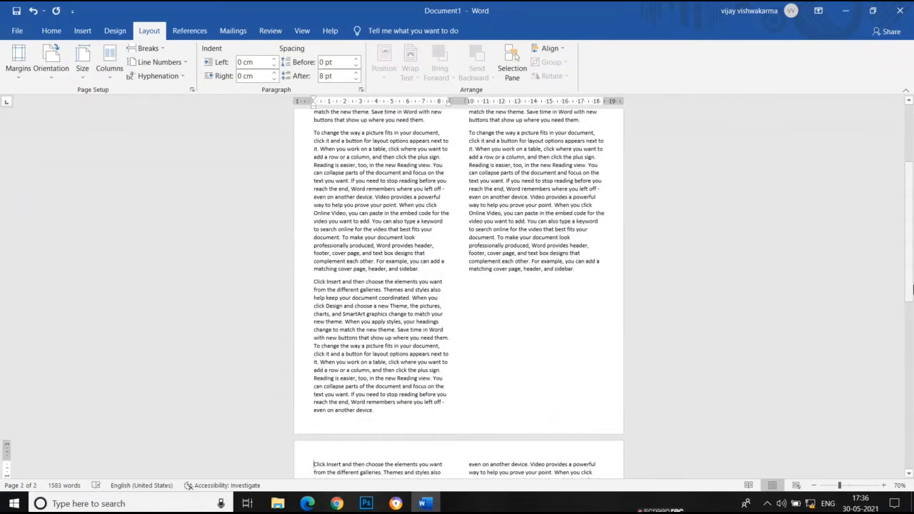
left_click_drag(911, 288, 912, 200)
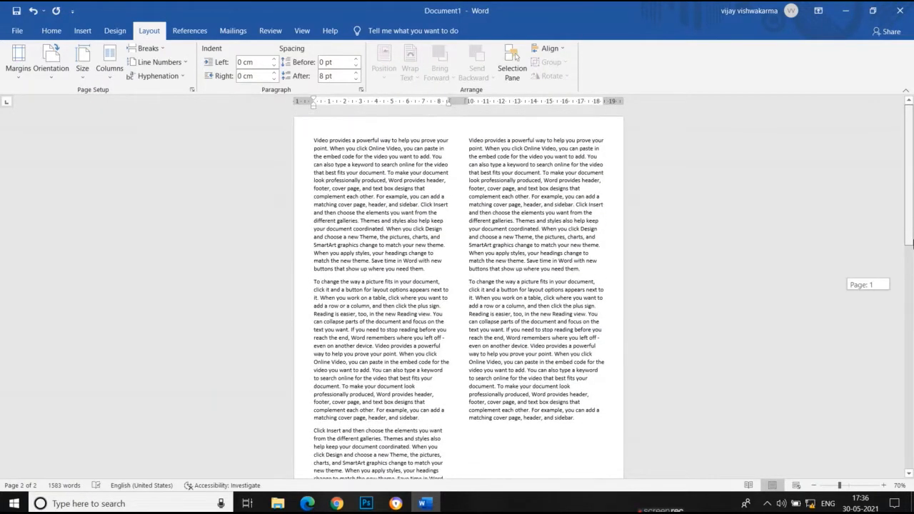
left_click_drag(913, 244, 913, 276)
Step: Change the text layout to three columns and check the result across the pages
left_click(118, 78)
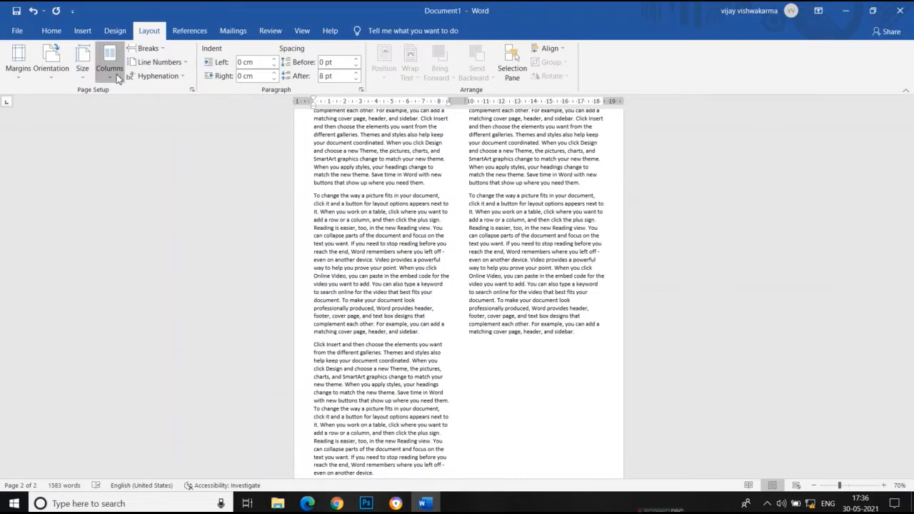
left_click(122, 150)
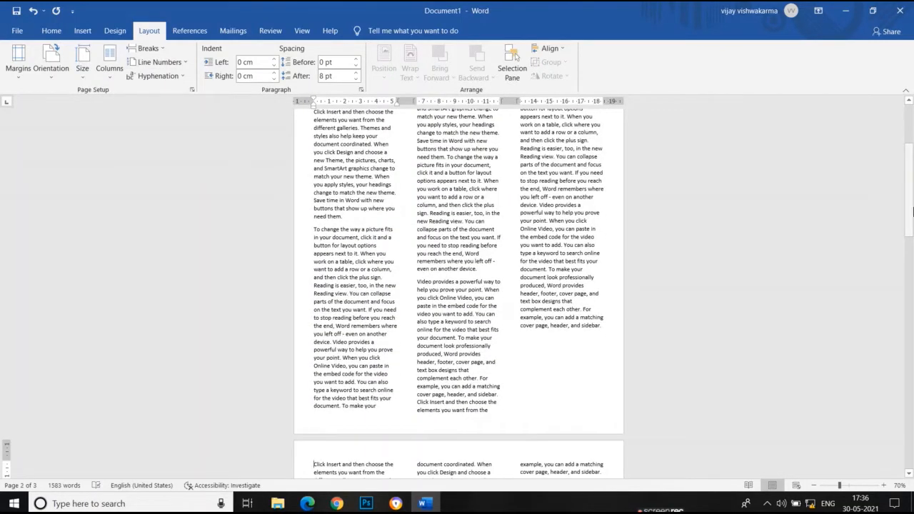
left_click_drag(912, 213, 913, 142)
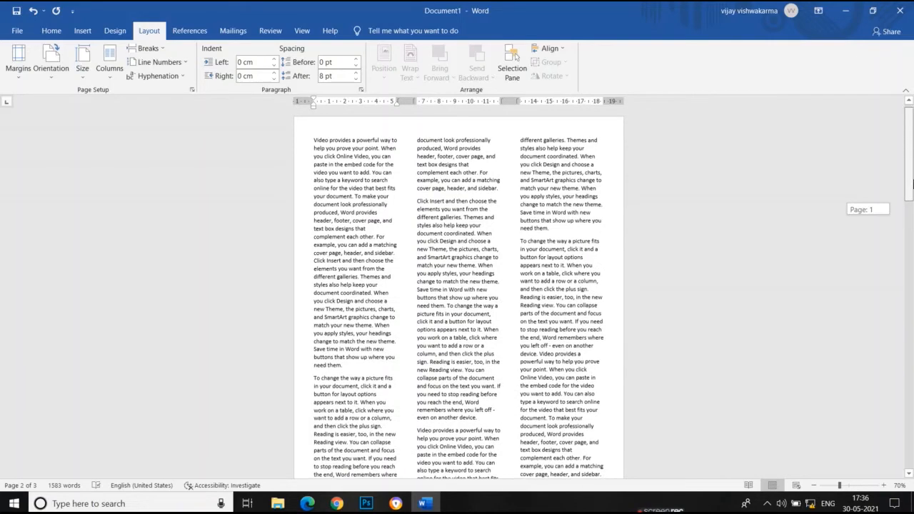
scroll(868, 235, "down", 6)
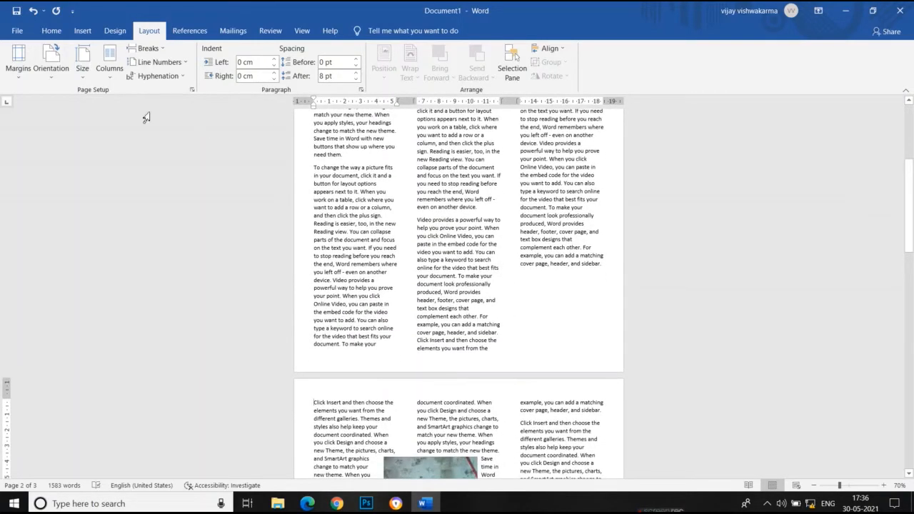
Step: Apply the Left column preset to the text, followed by the Right column preset
left_click(112, 78)
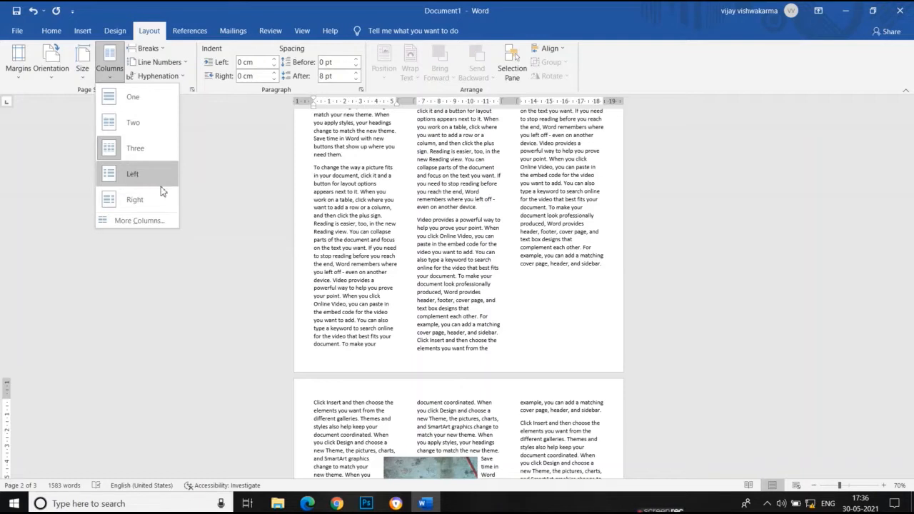
left_click(134, 172)
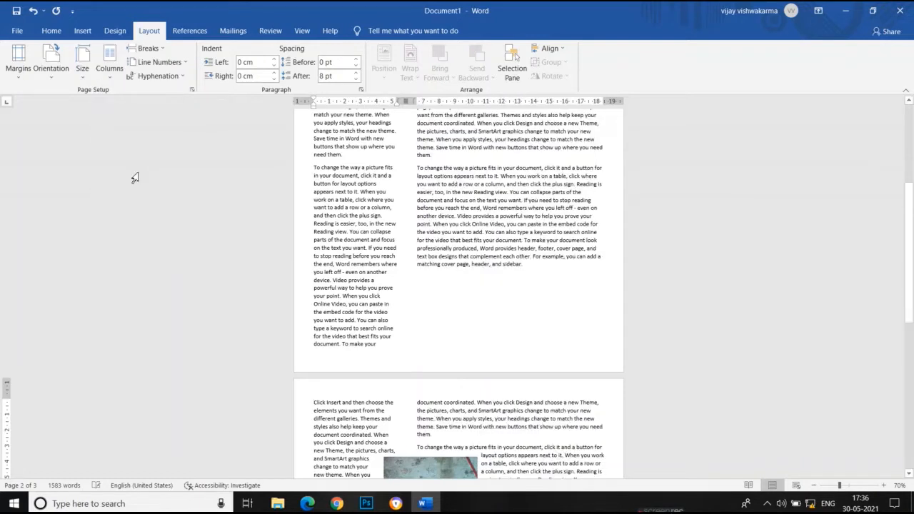
left_click(112, 76)
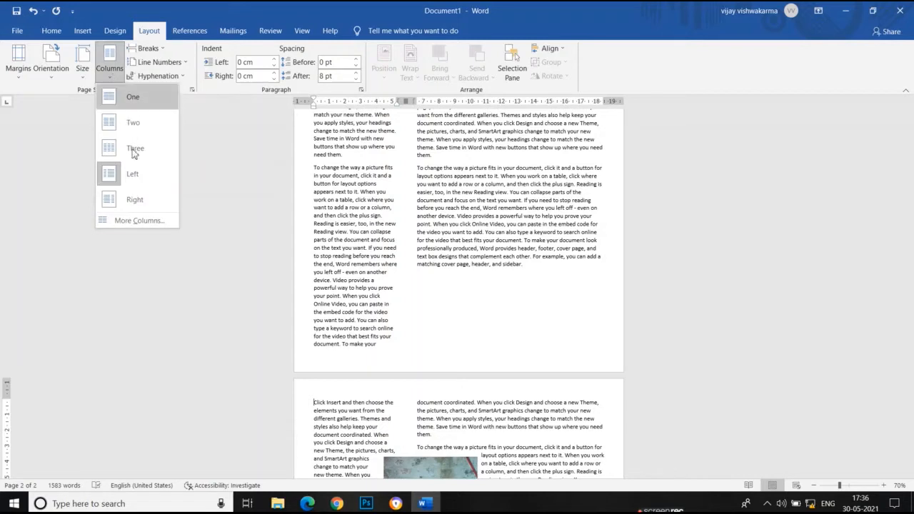
left_click(135, 199)
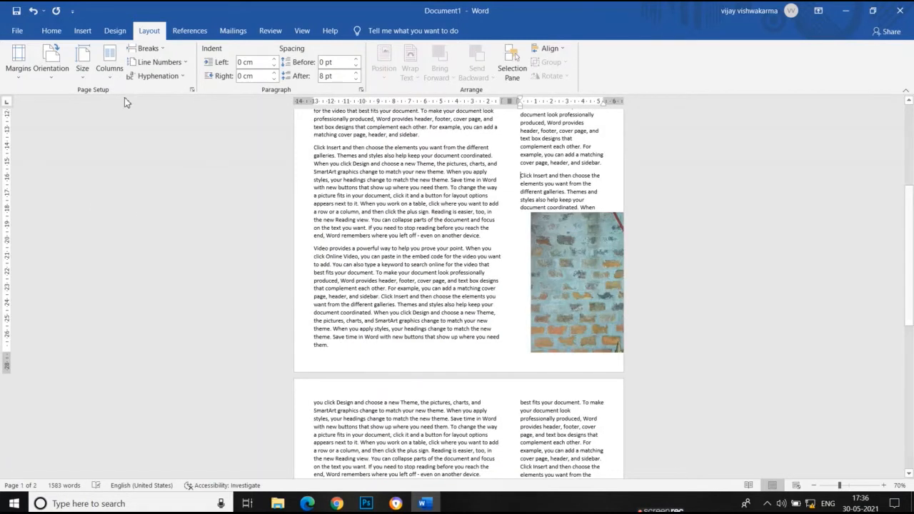
Step: Return the document text to a single column
left_click(110, 72)
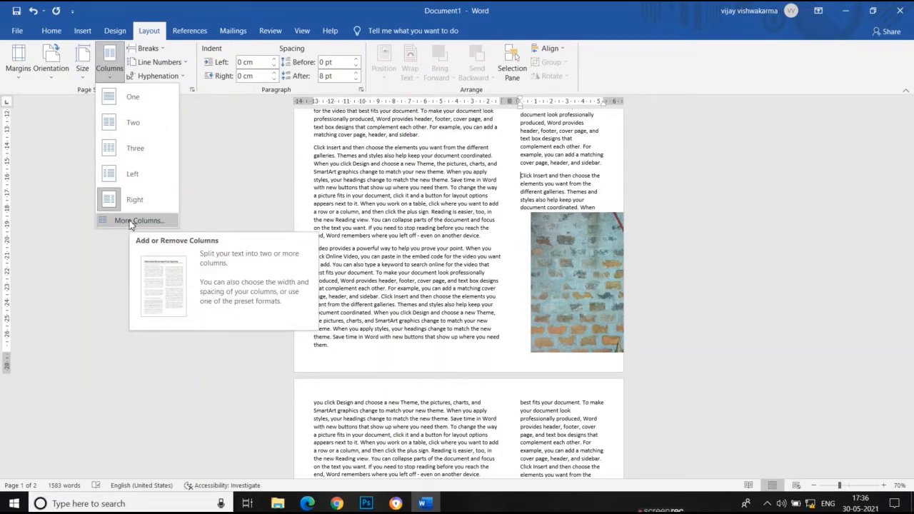
left_click(142, 101)
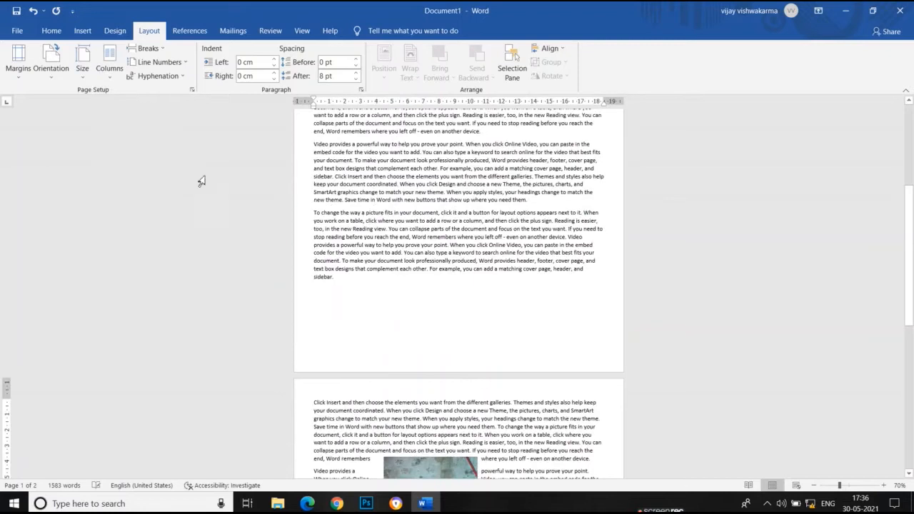
Step: Insert a page break before the second-to-last paragraph on page one, and undo it
left_click(159, 54)
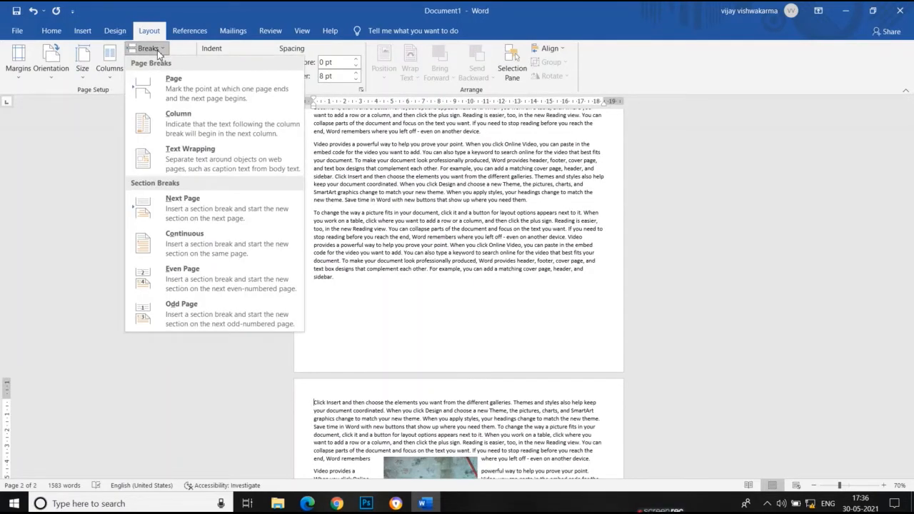
left_click(444, 308)
left_click_drag(909, 266, 912, 244)
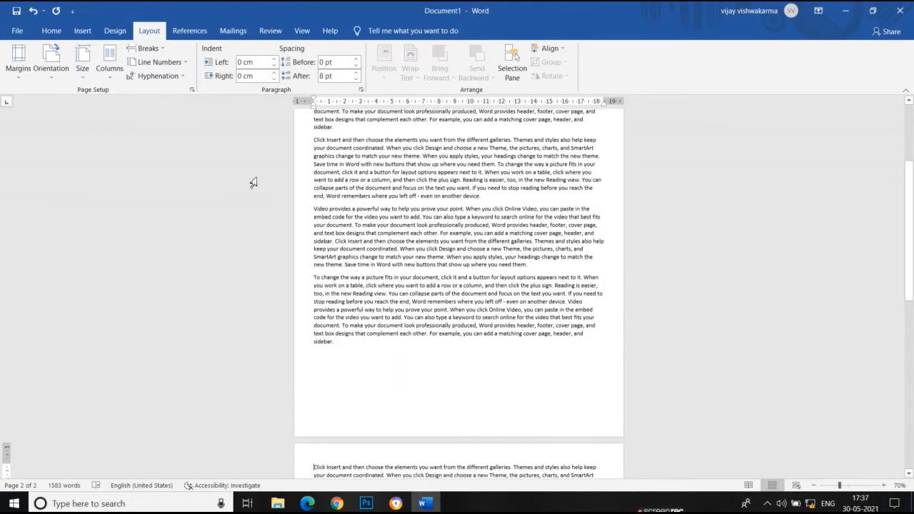
left_click(311, 211)
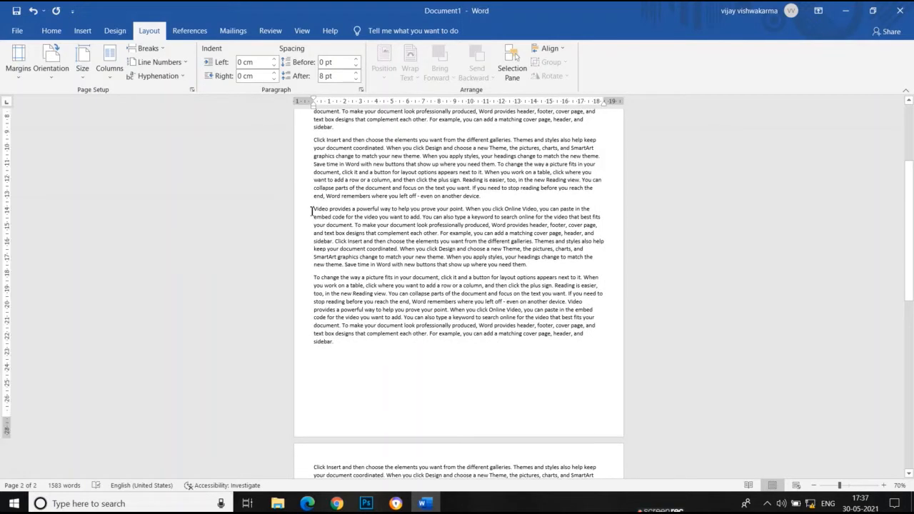
left_click(161, 50)
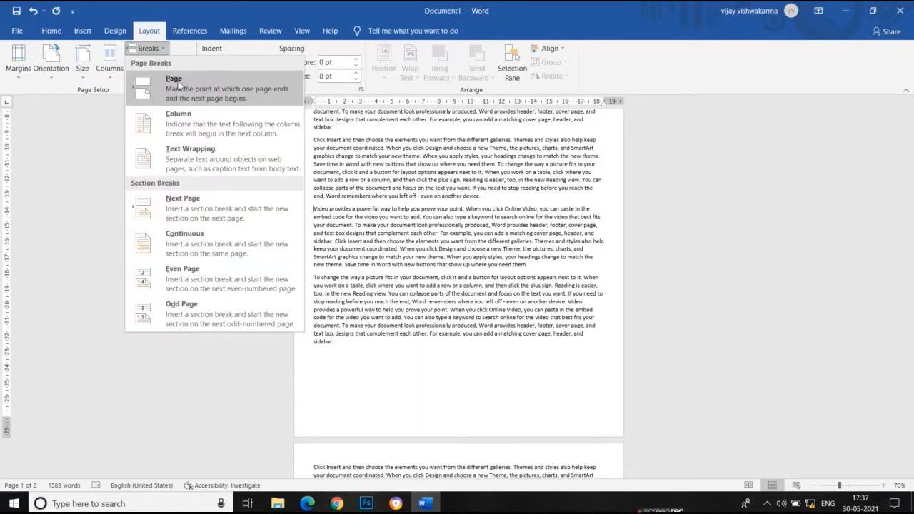
left_click(178, 85)
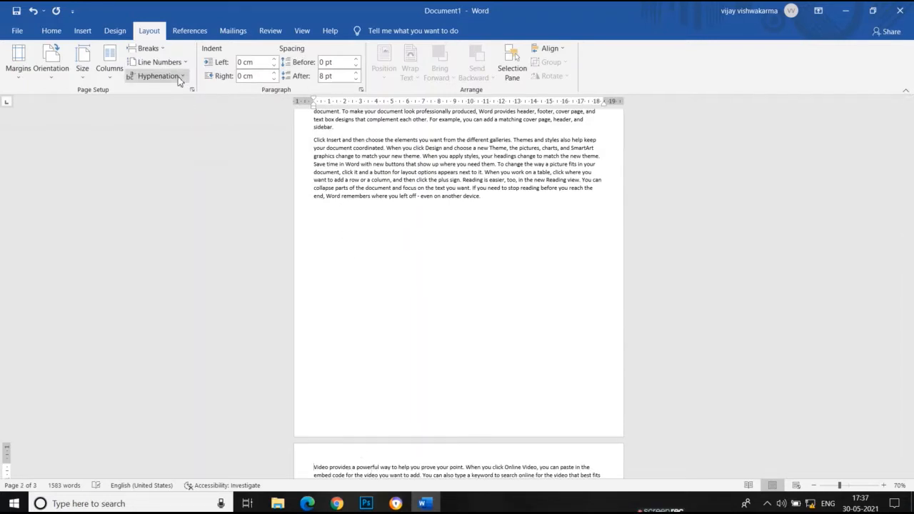
key("ctrl+z")
Step: Replace the sixth line of page two's first paragraph, above the brick picture, with a Text Wrapping break
left_click(165, 50)
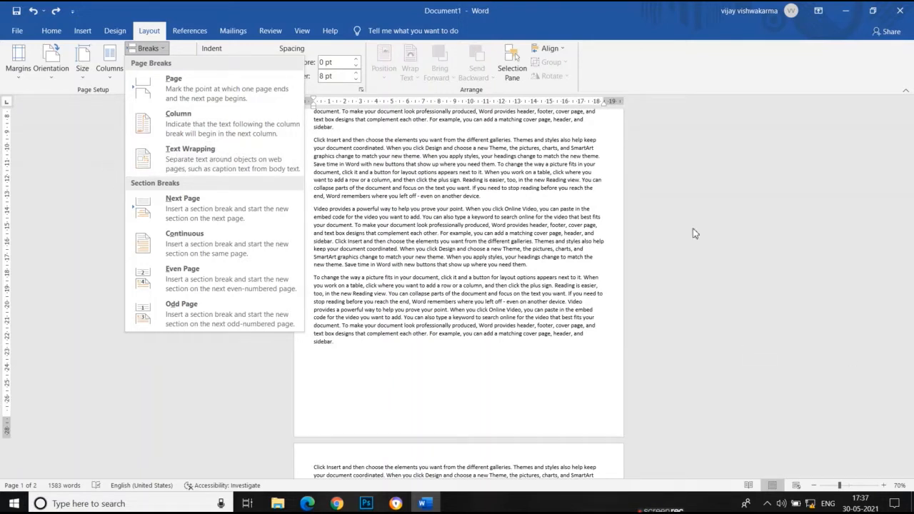
left_click(839, 339)
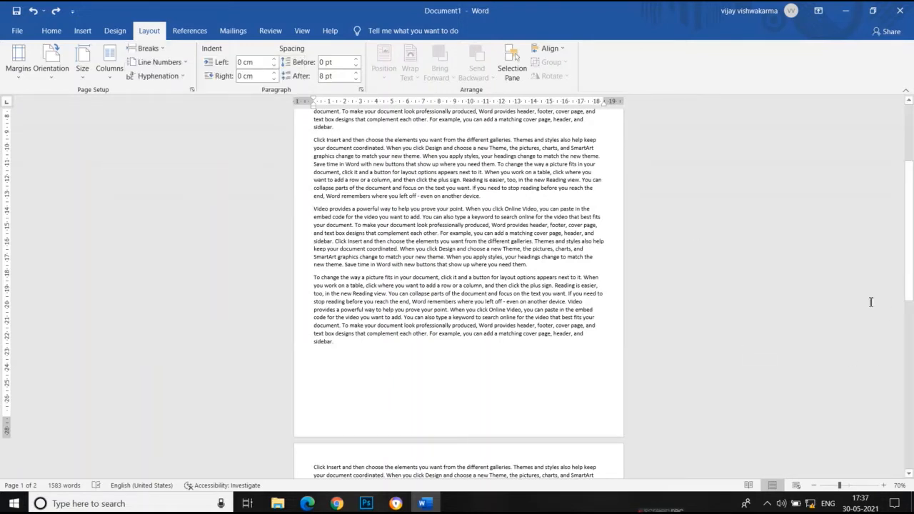
scroll(458, 302, "down", 10)
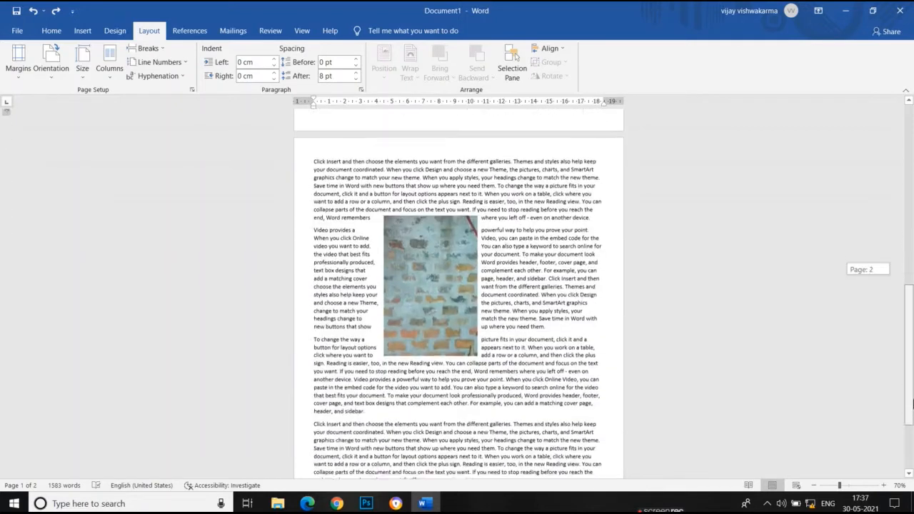
left_click(459, 302)
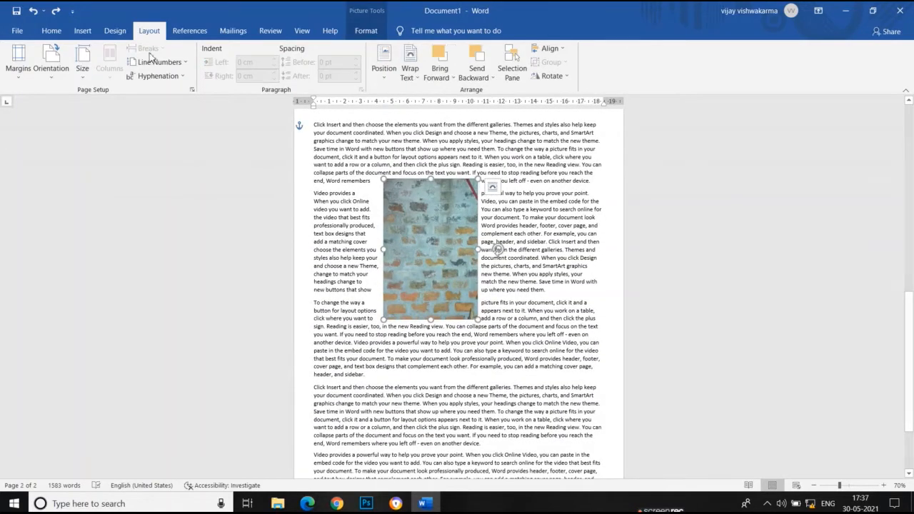
left_click(161, 166)
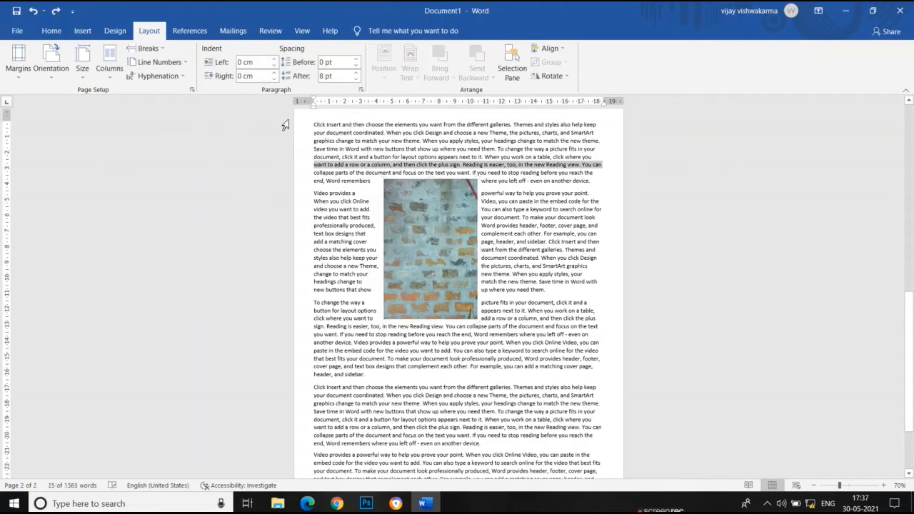
left_click(148, 48)
left_click(223, 160)
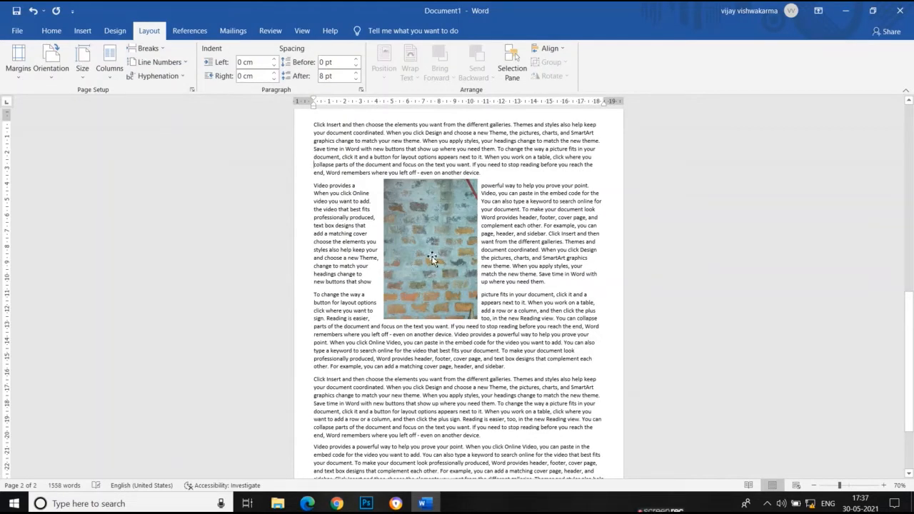
Step: Move the brick picture to the upper-left corner of page two's text area and deselect it
left_click_drag(432, 259, 361, 248)
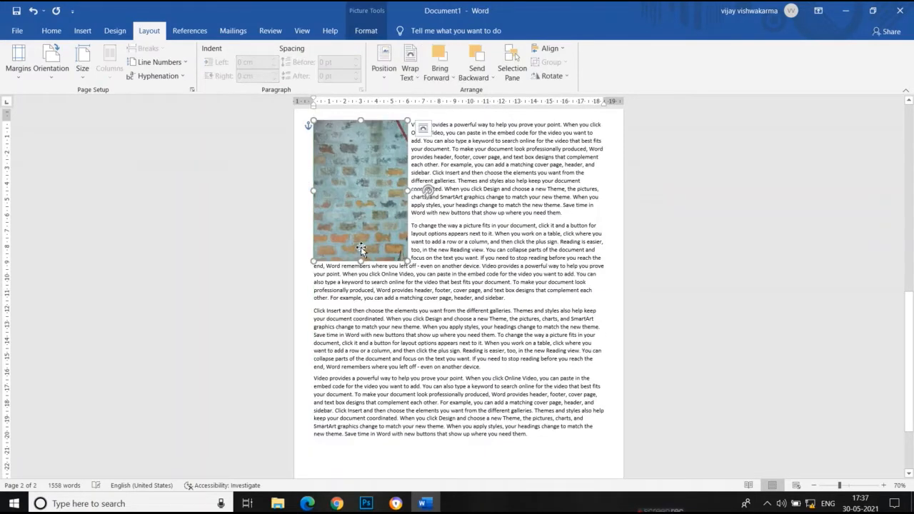
left_click_drag(911, 385, 913, 326)
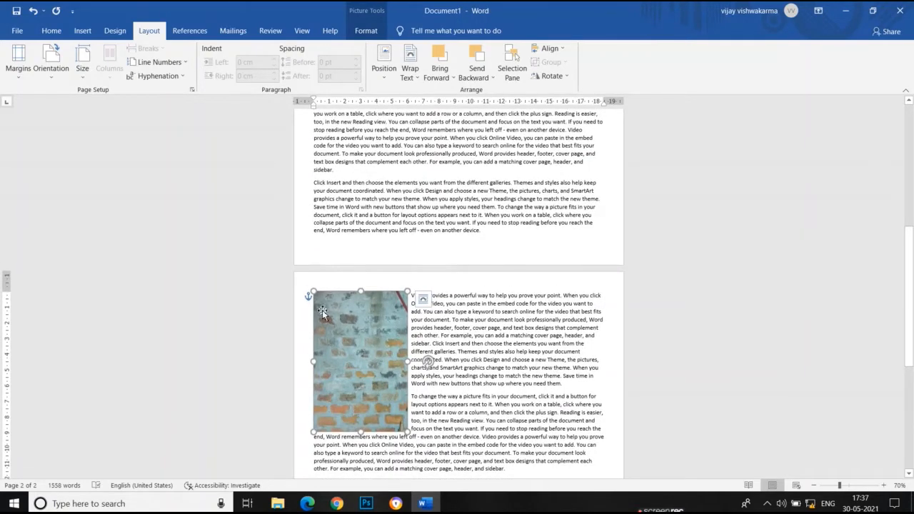
left_click_drag(321, 313, 352, 336)
left_click(170, 155)
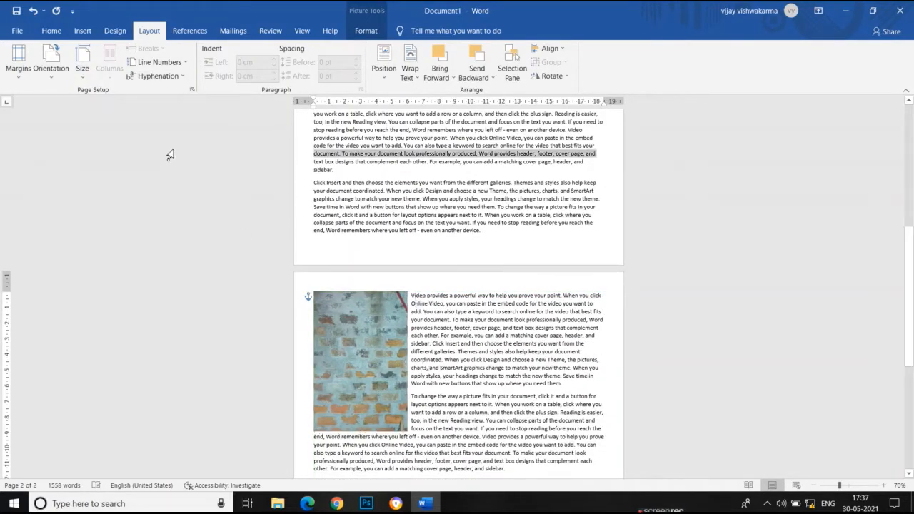
left_click(146, 48)
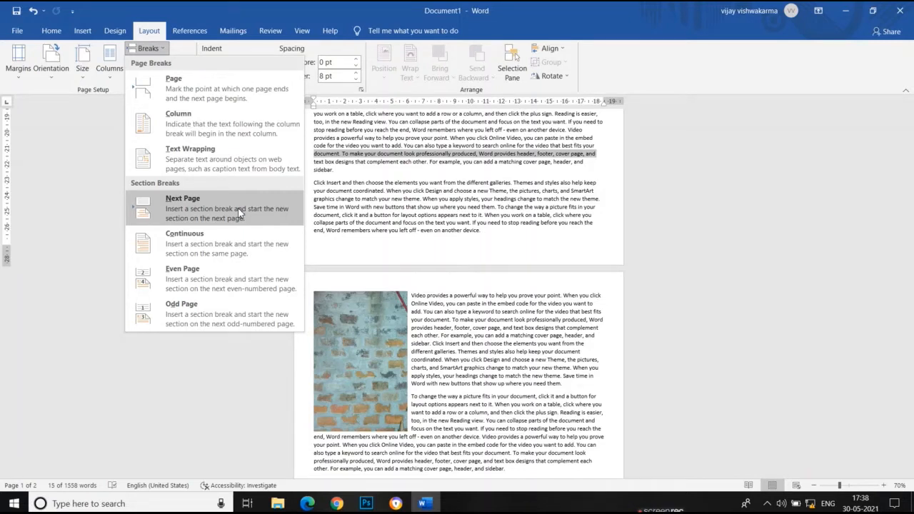
left_click(590, 261)
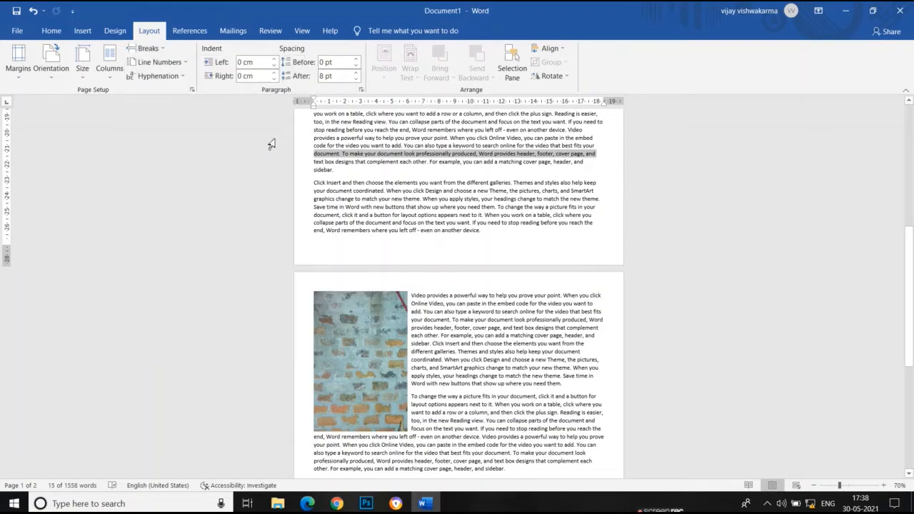
left_click(164, 50)
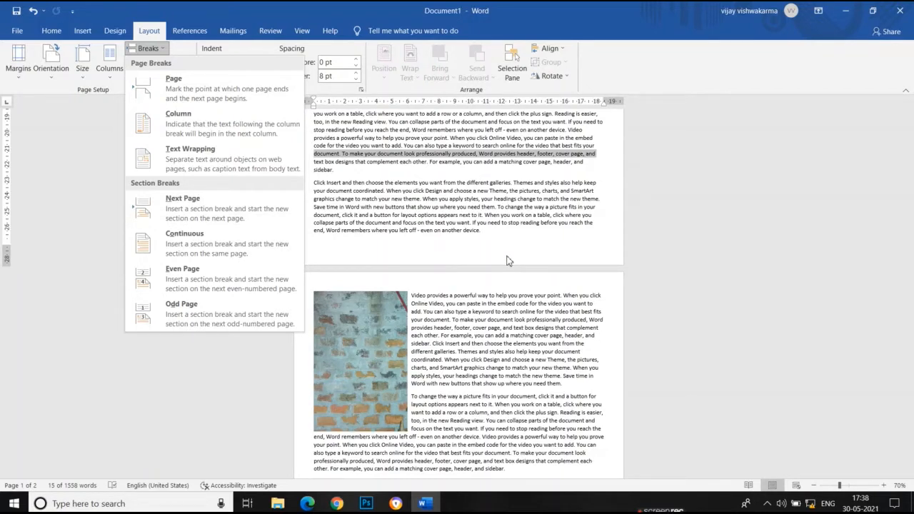
left_click(547, 257)
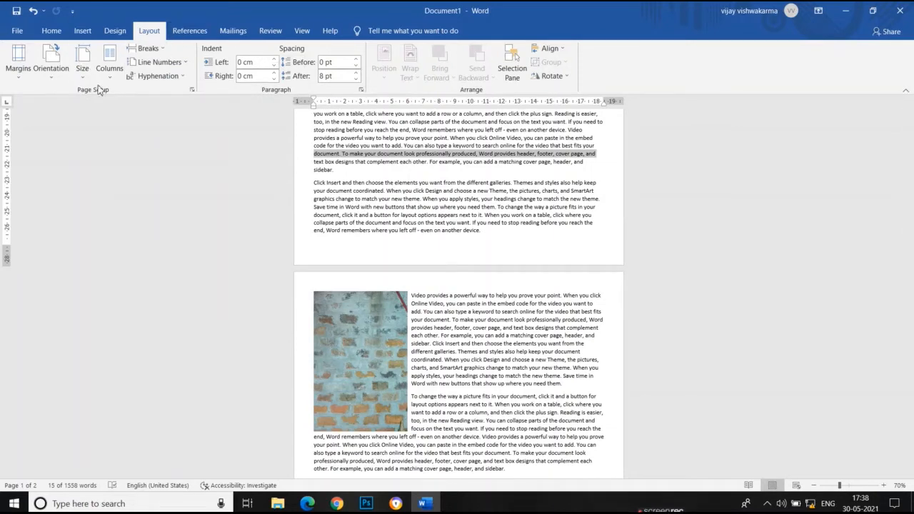
left_click(166, 52)
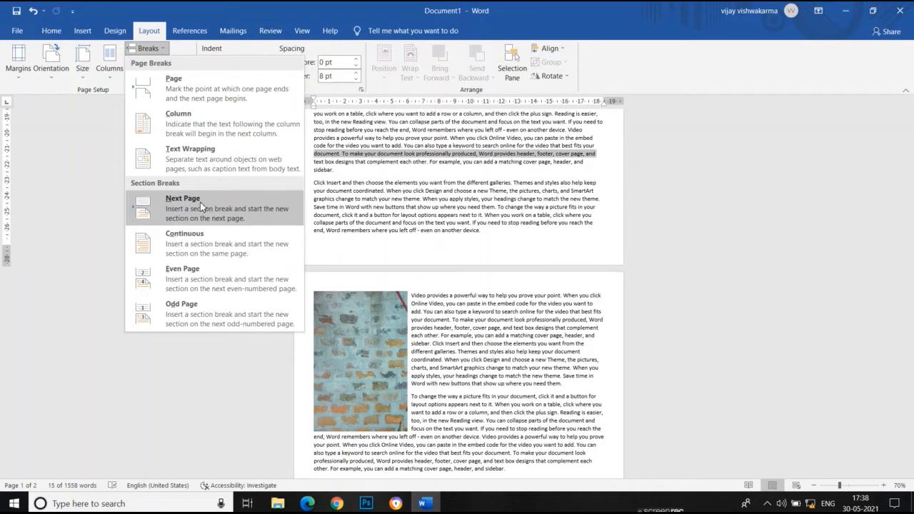
left_click(575, 255)
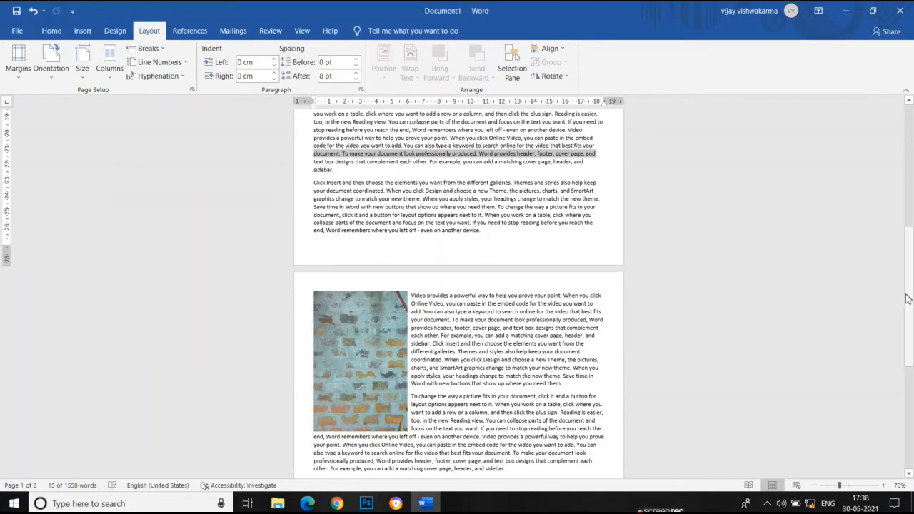
Step: Insert a Next Page section break after "You can" in the sixth line of page one's third paragraph
left_click_drag(908, 297, 913, 201)
left_click(620, 270)
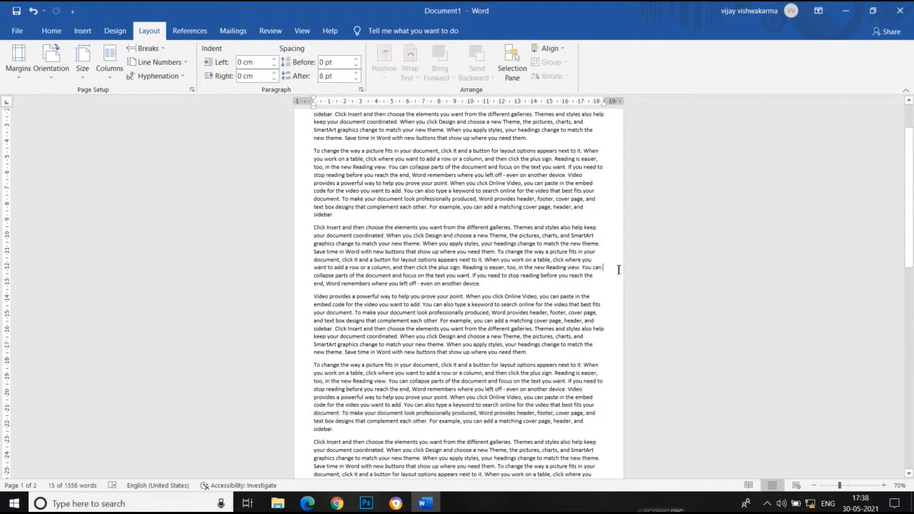
left_click(152, 48)
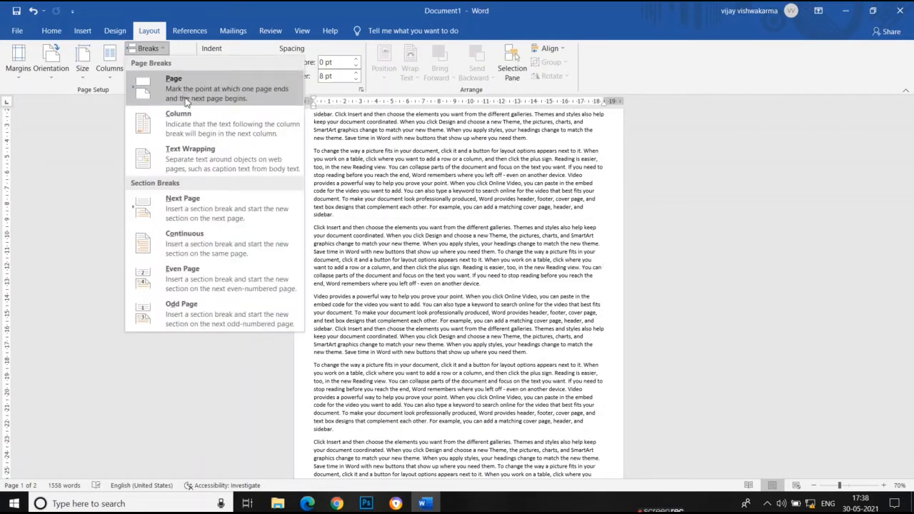
left_click(225, 205)
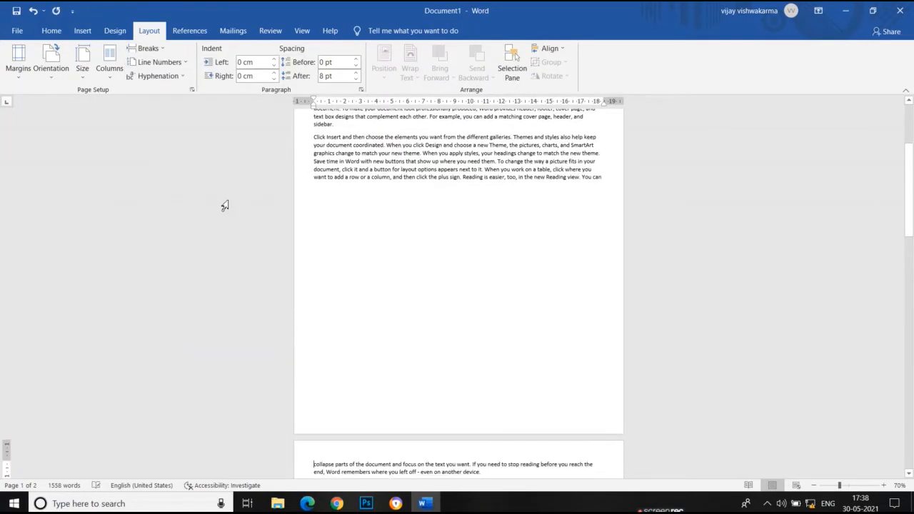
left_click_drag(910, 177, 912, 225)
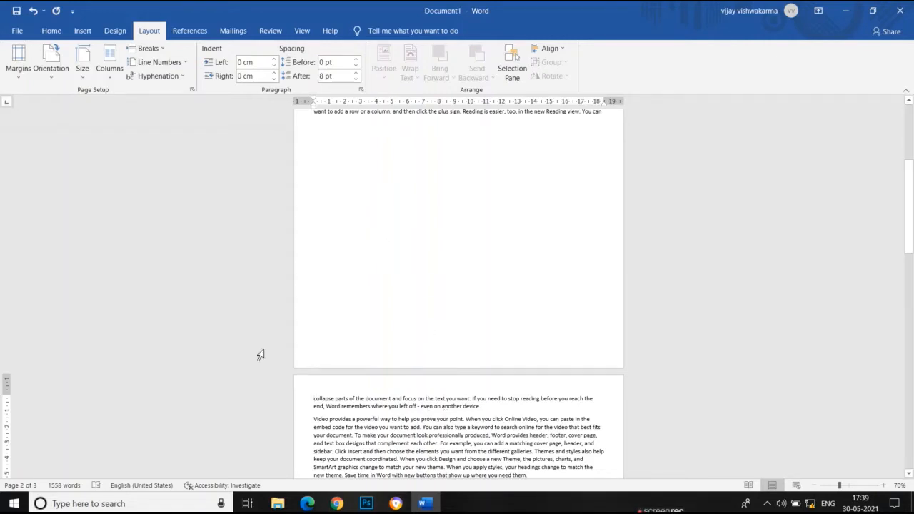
Step: Set the section after the break to Landscape orientation and compare it with the first page
left_click(59, 86)
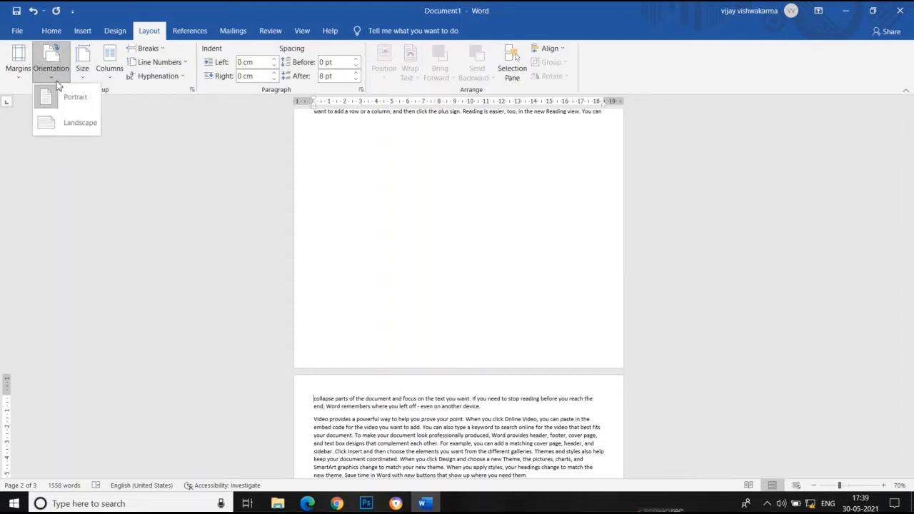
left_click(80, 121)
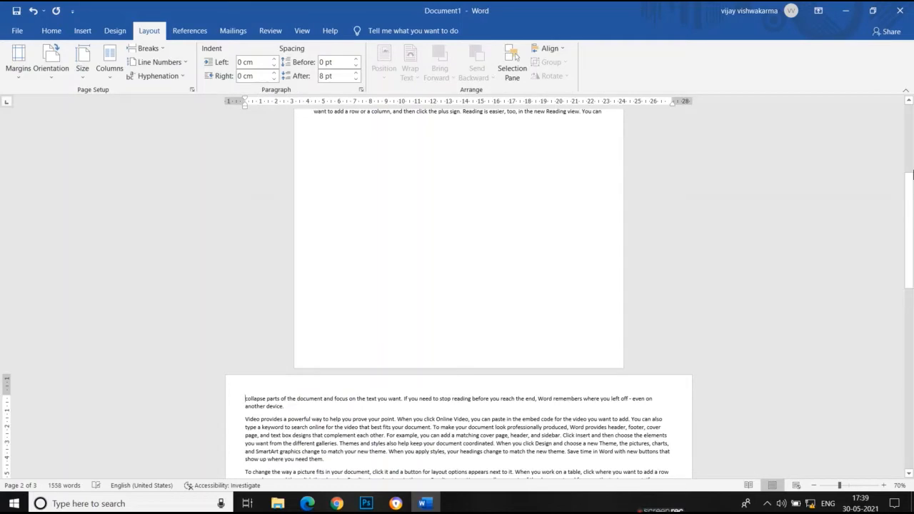
mouse_move(910, 174)
left_mouse_down()
mouse_move(911, 97)
mouse_move(913, 405)
mouse_move(912, 161)
left_mouse_up()
left_click_drag(913, 90, 908, 88)
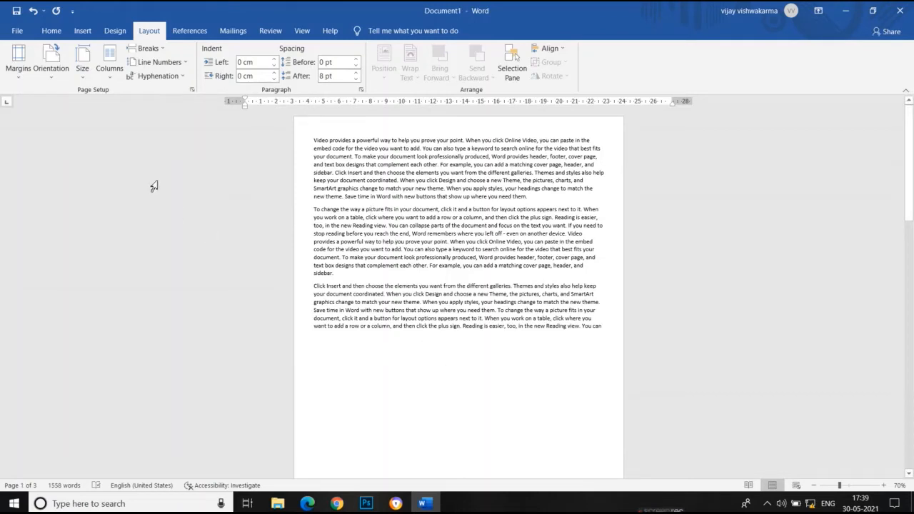
Step: Set the second section back to Portrait, and undo the orientation changes and the Next Page section break
left_click(54, 75)
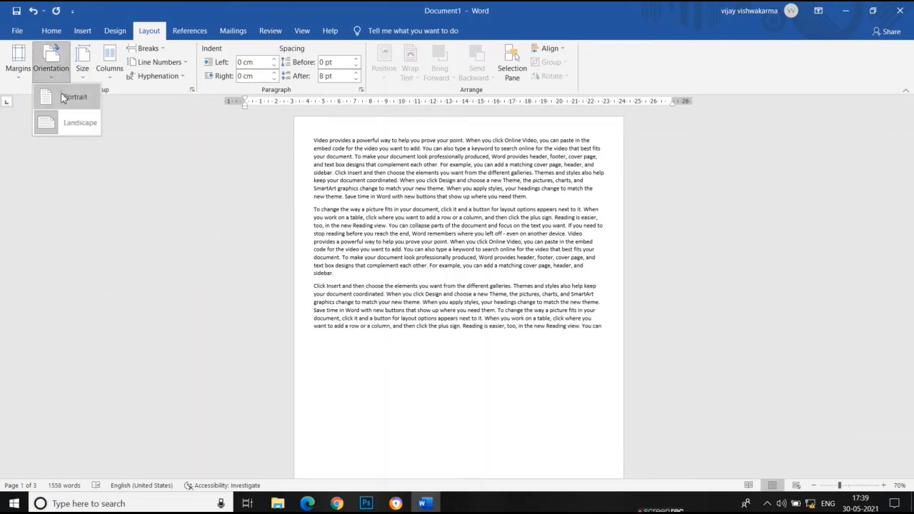
left_click(72, 96)
scroll(806, 179, "down", 5)
left_click_drag(913, 218, 913, 52)
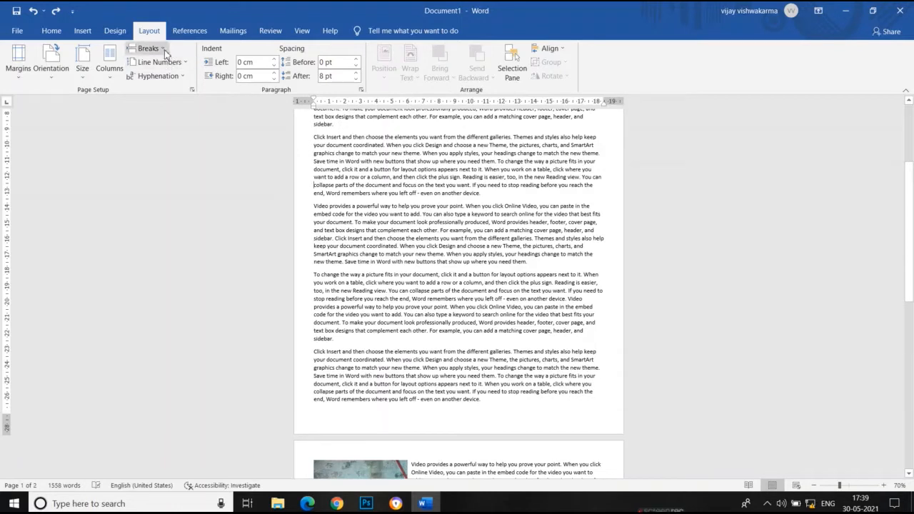
Step: Insert a Continuous section break at the end of page one's third paragraph, after "even on another device."
left_click(164, 49)
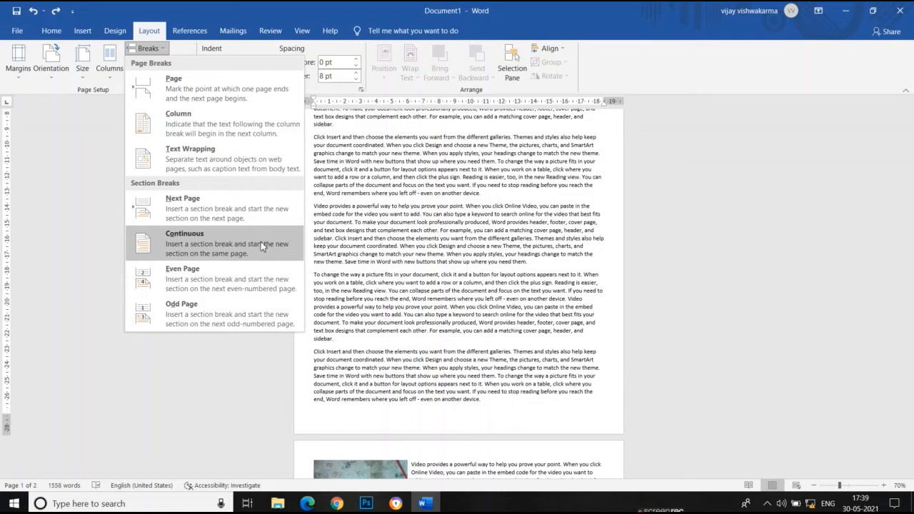
left_click(506, 193)
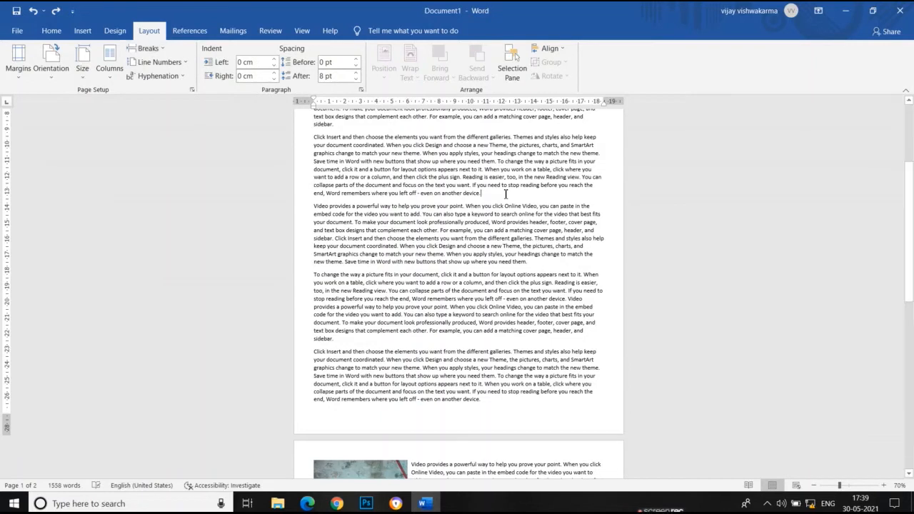
left_click(160, 51)
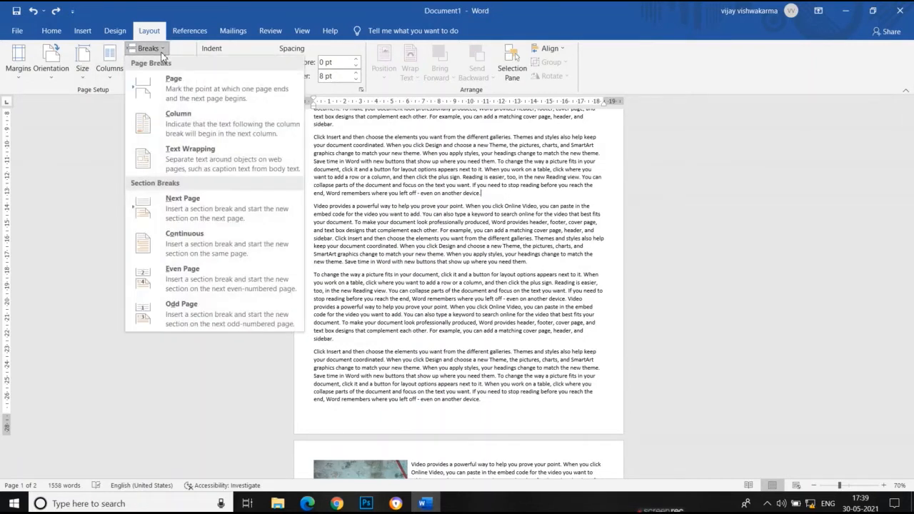
left_click(203, 238)
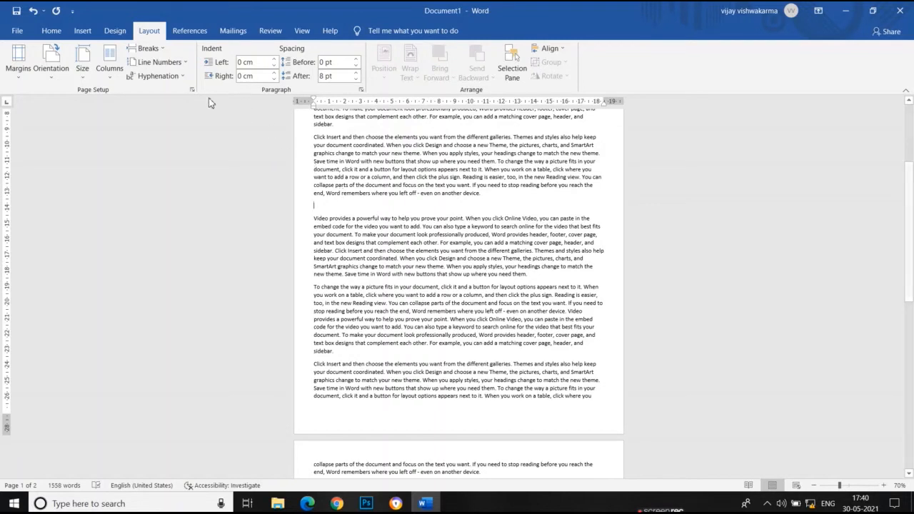
left_click(163, 49)
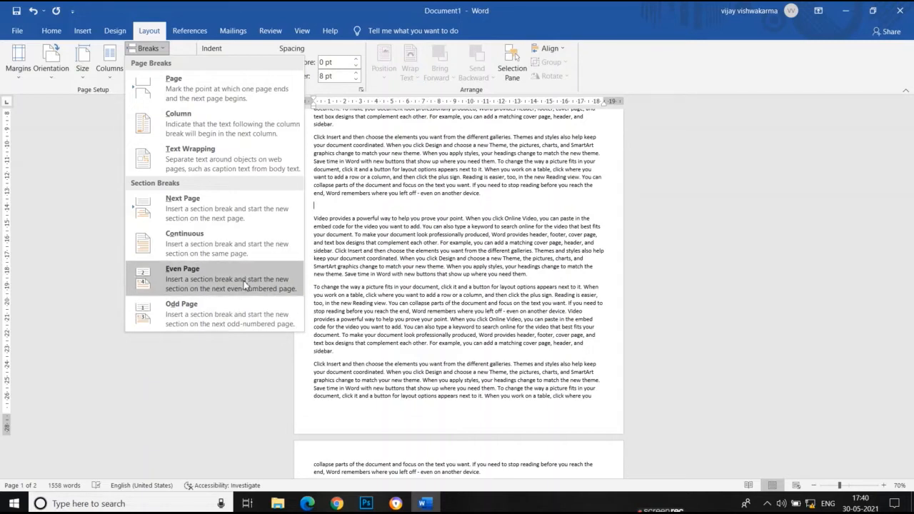
left_click(231, 346)
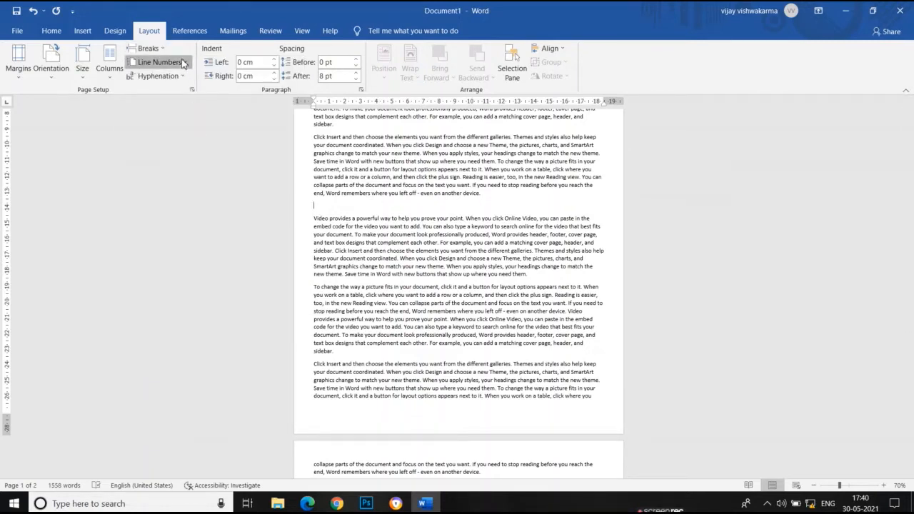
Step: Apply Continuous line numbering to the section after the break, and remove the numbering from that section
left_click(159, 63)
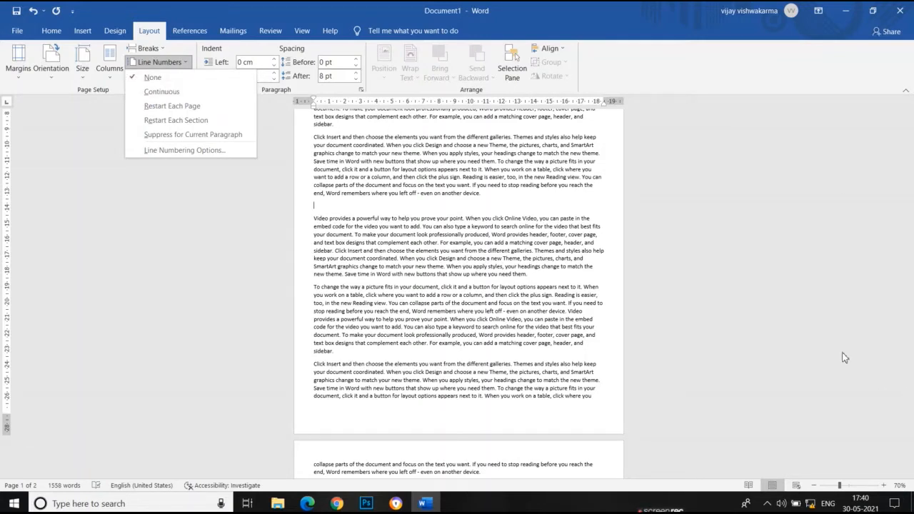
left_click(175, 91)
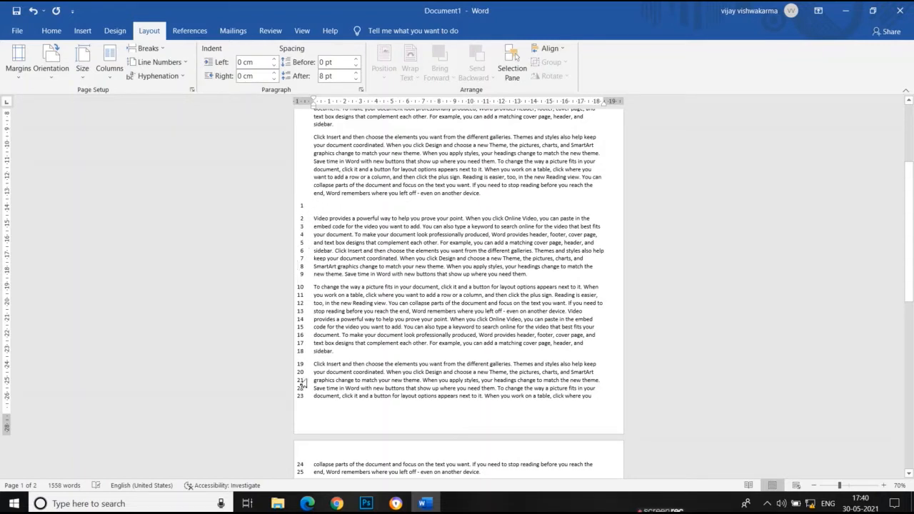
left_click(186, 64)
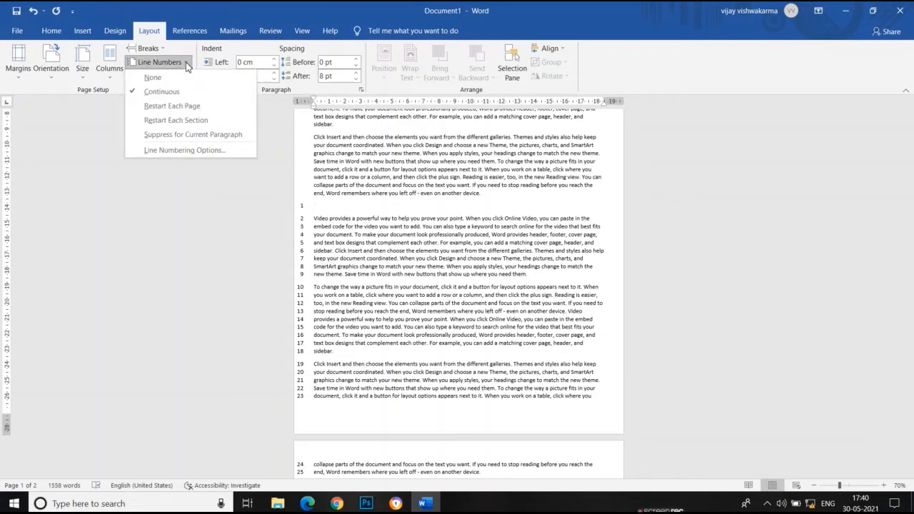
left_click(153, 78)
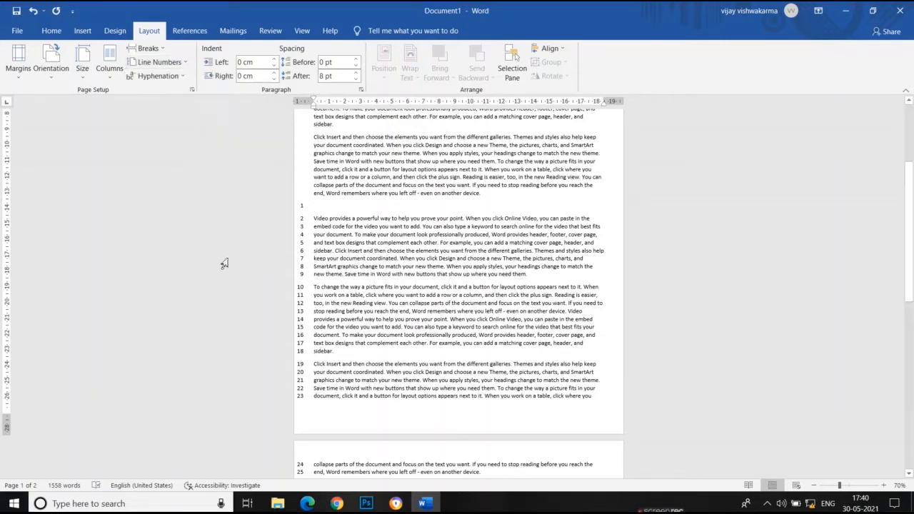
Step: Apply Continuous line numbering to the first section, above the section break on page one
left_click_drag(910, 172, 910, 115)
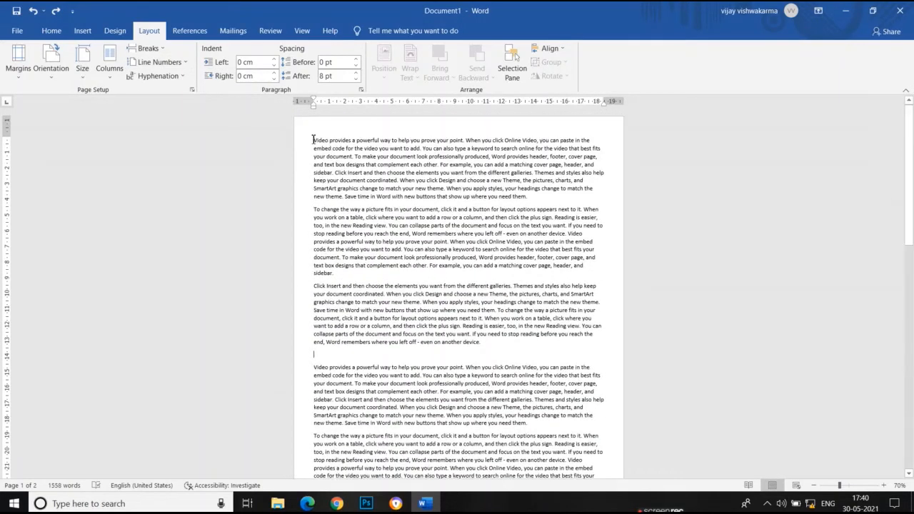
left_click(186, 64)
left_click(163, 92)
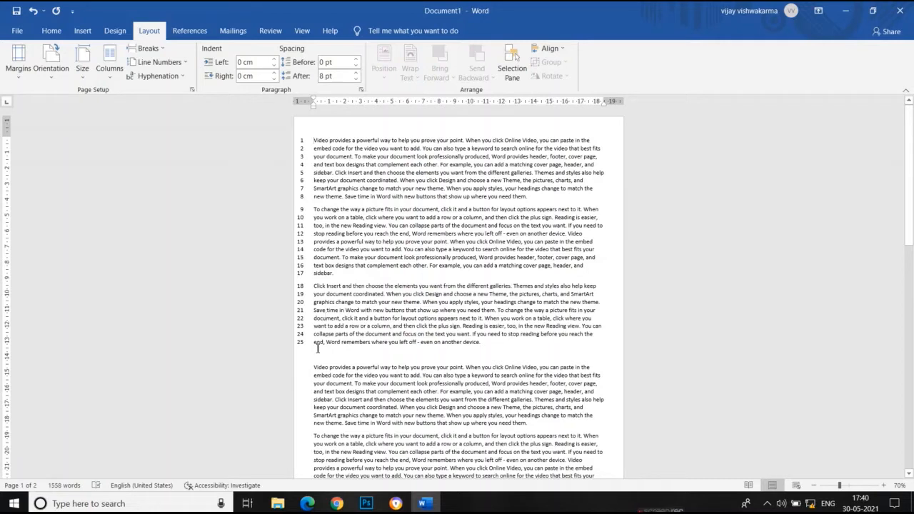
Step: Set the first section's line numbering to Restart Each Page, and change it to Restart Each Section
left_click(160, 62)
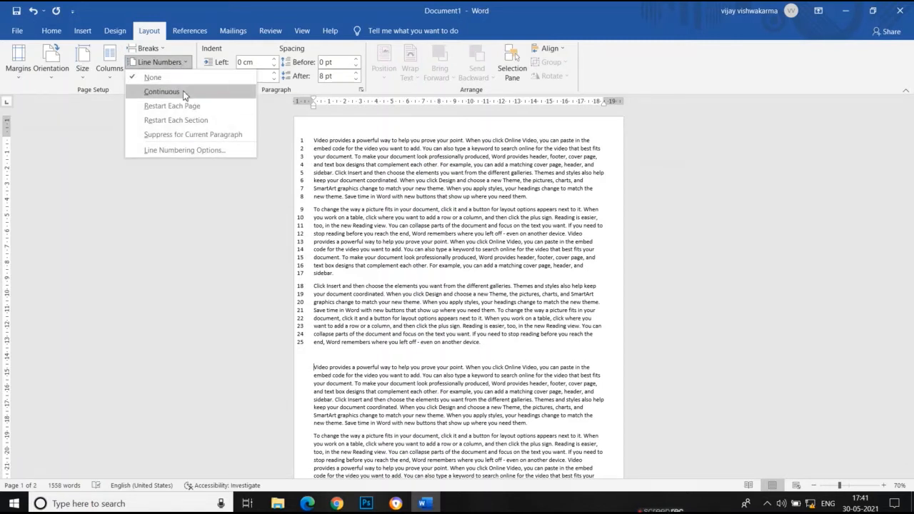
left_click(311, 143)
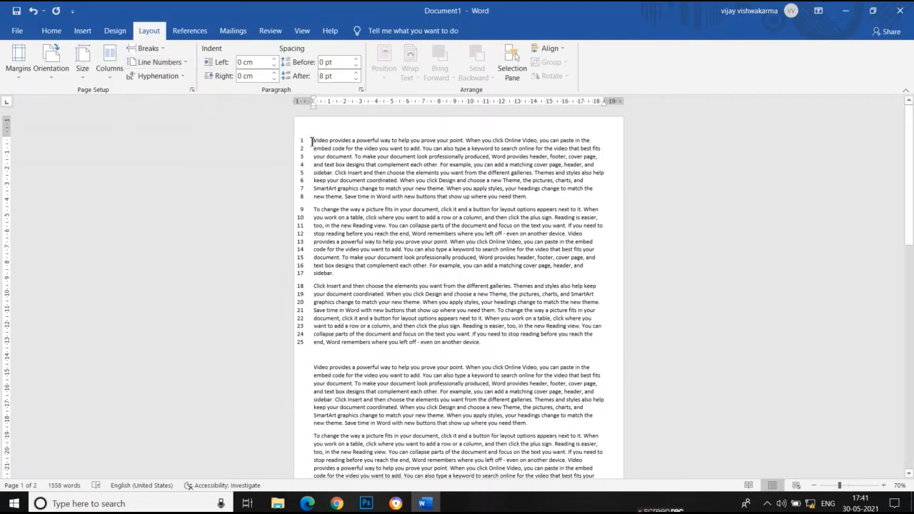
left_click(186, 63)
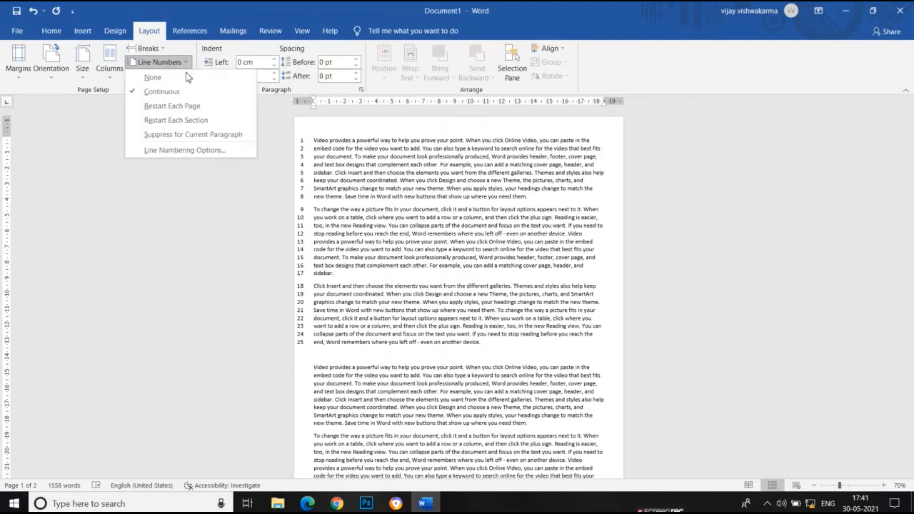
left_click(172, 106)
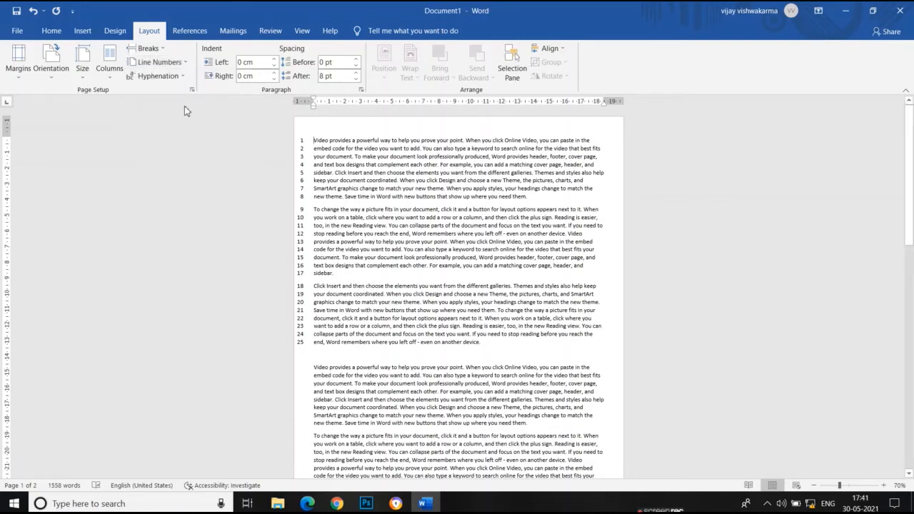
mouse_move(912, 253)
left_mouse_down()
mouse_move(913, 413)
mouse_move(912, 243)
left_mouse_up()
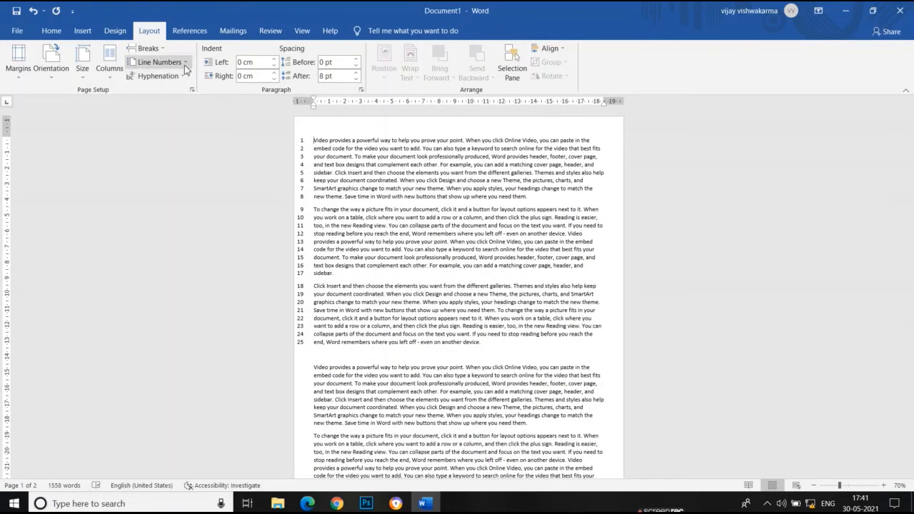
left_click(158, 62)
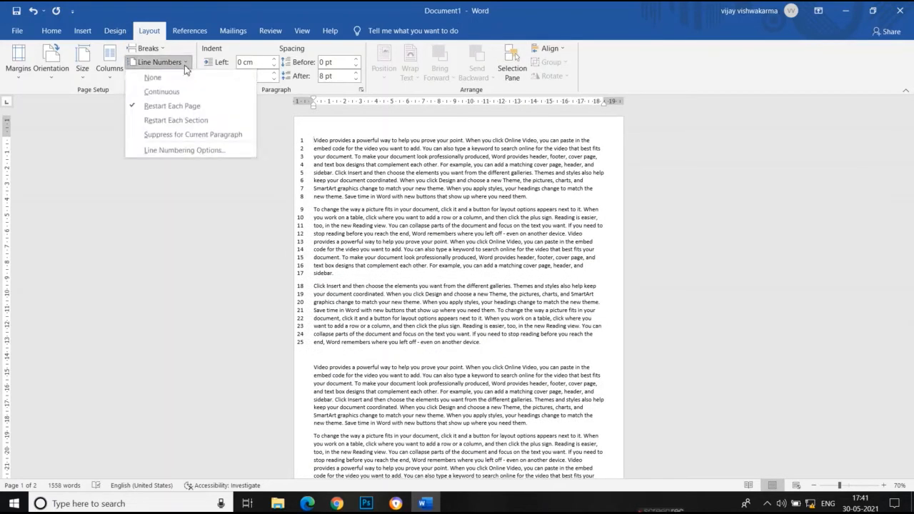
left_click(185, 123)
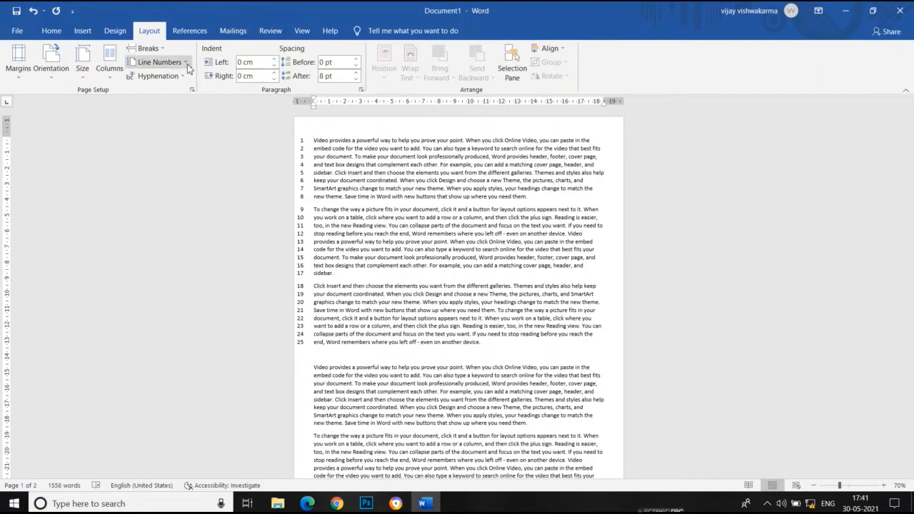
Step: Suppress line numbers for the first paragraph, restore them, and reapply Restart Each Section numbering
left_click(160, 62)
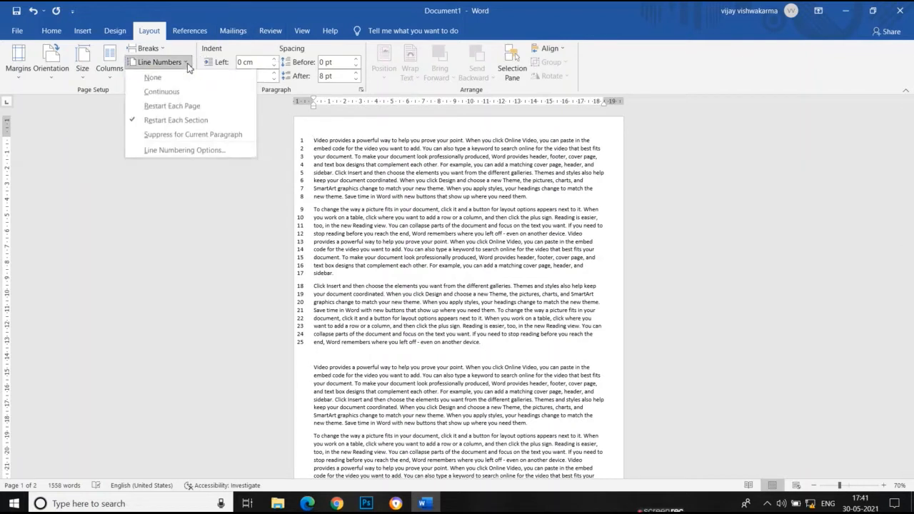
left_click(180, 134)
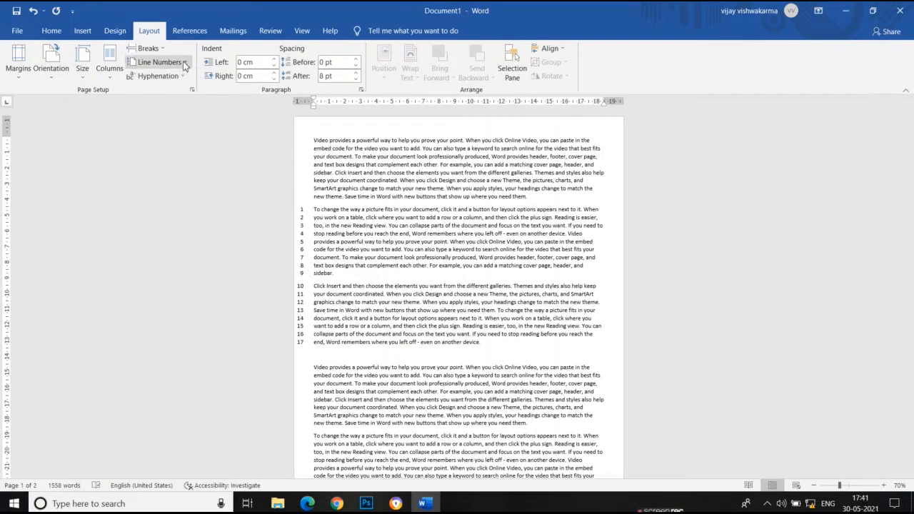
left_click(158, 63)
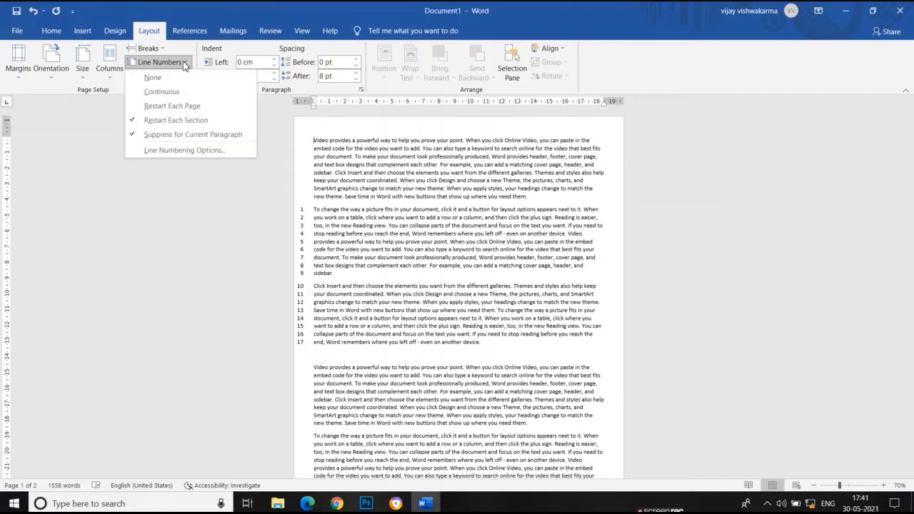
left_click(204, 136)
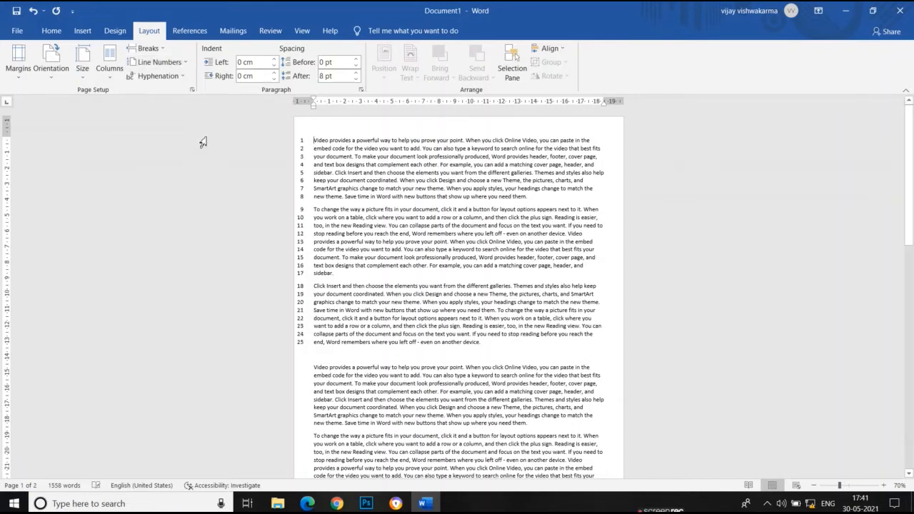
left_click(182, 64)
left_click(151, 122)
Step: Set the document's hyphenation to None
left_click(185, 79)
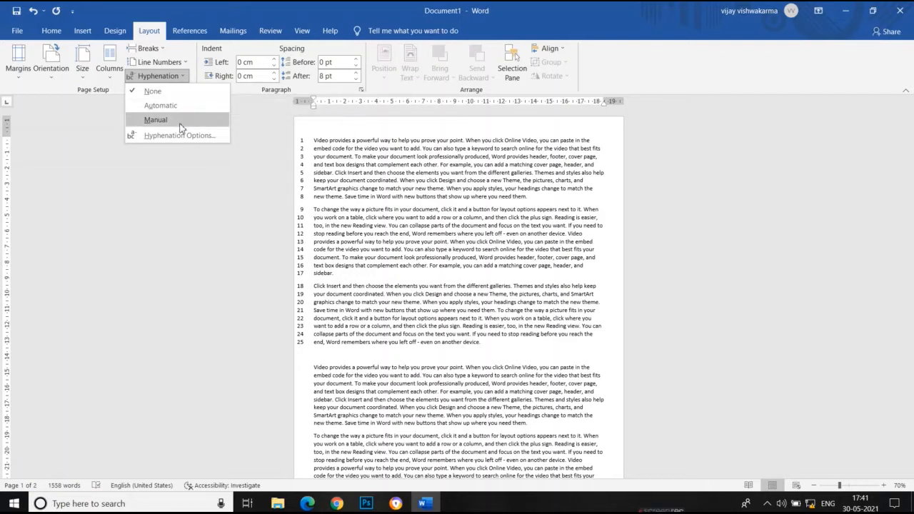
left_click(183, 91)
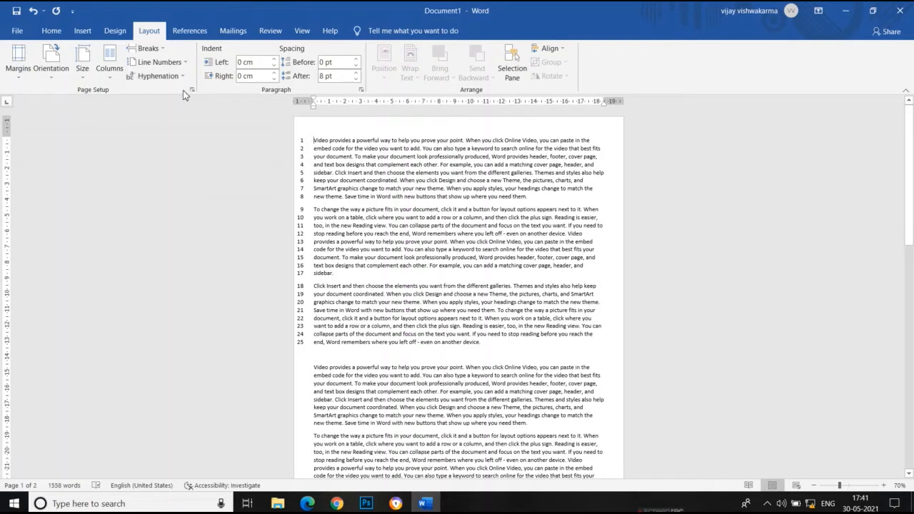
left_click(190, 184)
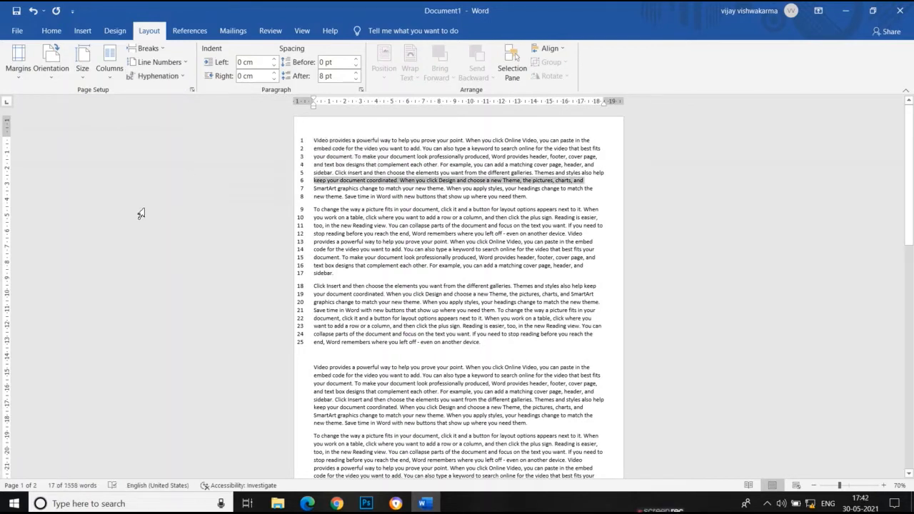
Step: Increase the left indent of page one's second paragraph to 2.2 cm
left_click(682, 217)
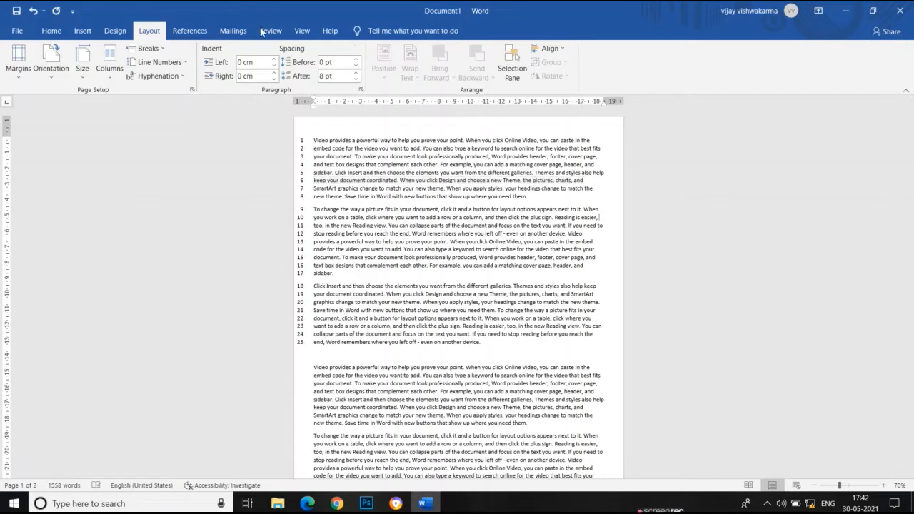
left_click(274, 62)
left_click(274, 62)
left_click(274, 62)
left_click(274, 62)
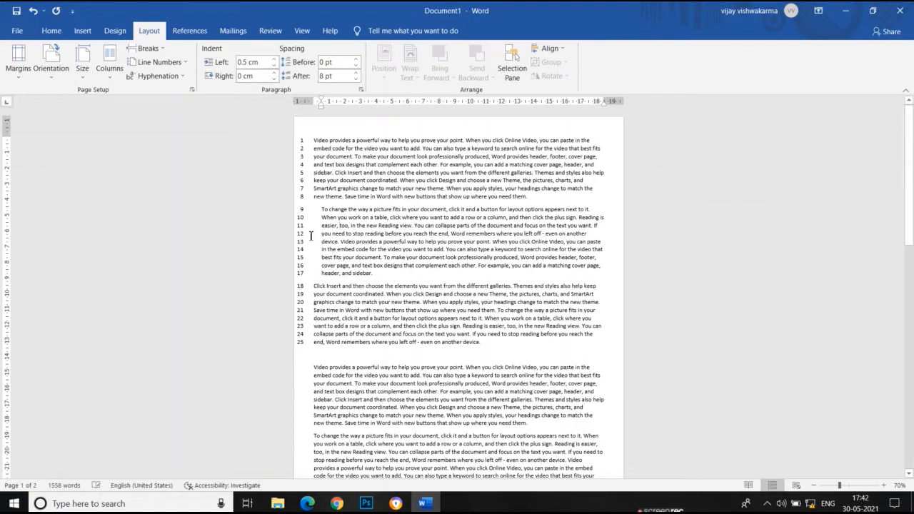
left_click(274, 62)
left_click(274, 62)
left_click(275, 62)
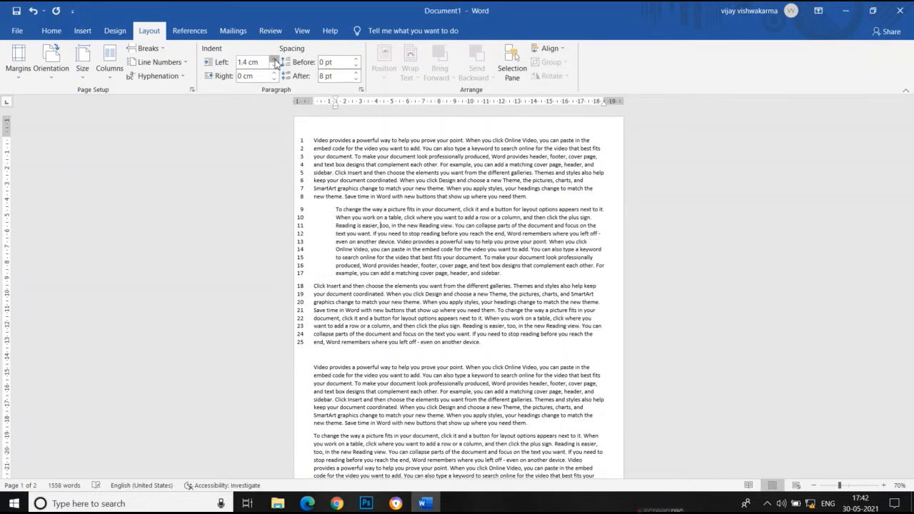
left_click(275, 63)
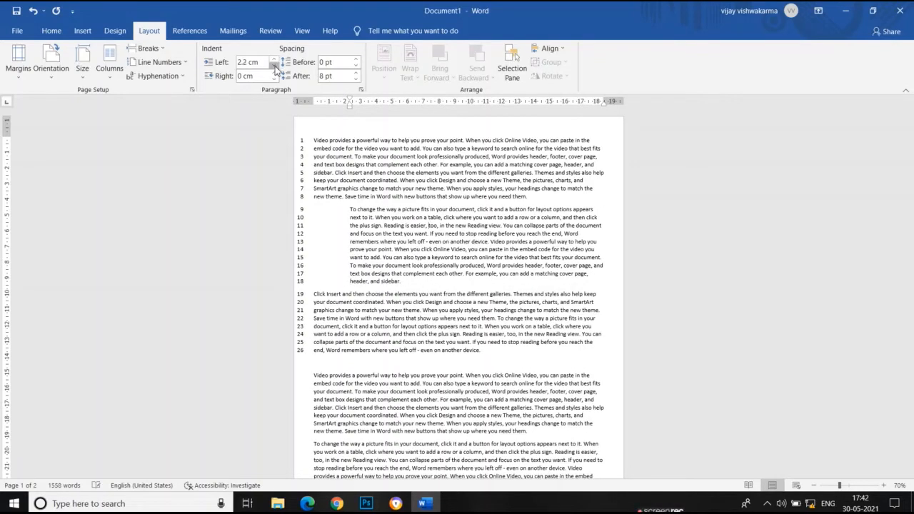
Step: Reset the left indent of page one's second paragraph to 0 cm
left_click(275, 67)
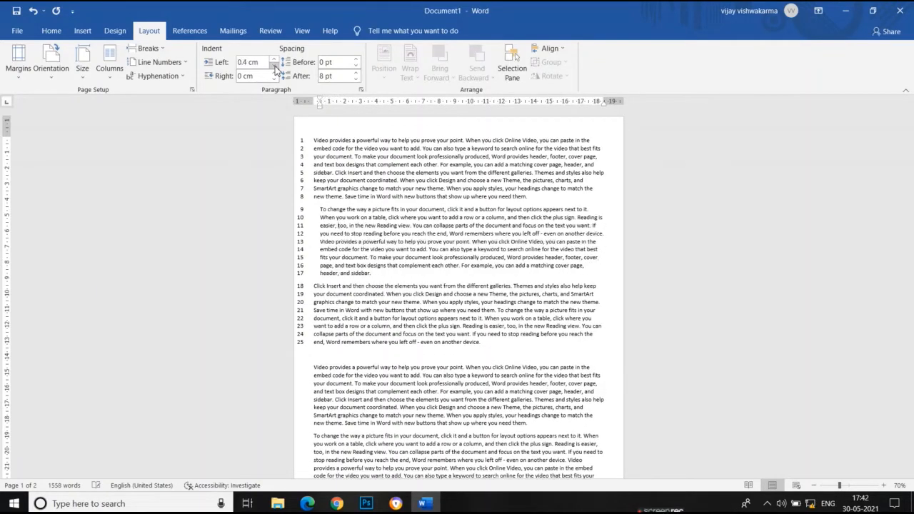
left_click(275, 67)
left_click(275, 67)
left_click(275, 67)
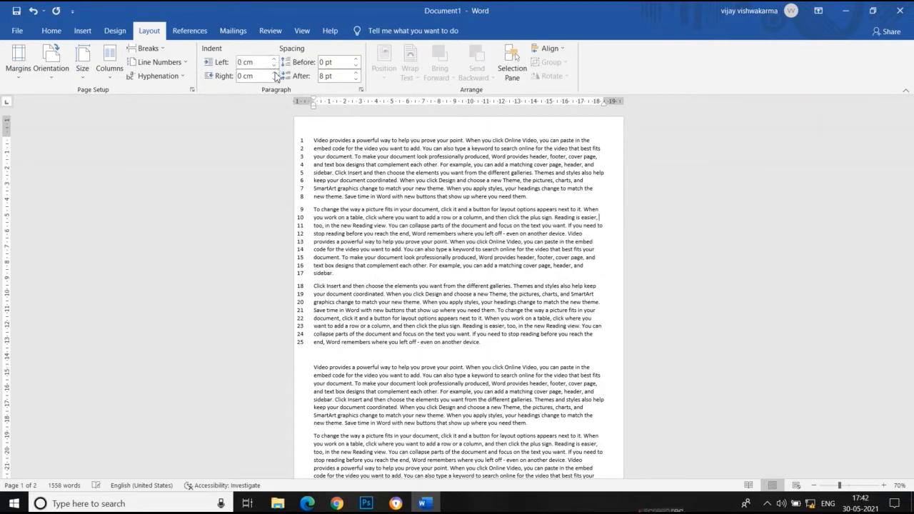
Step: Increase the right indent of page one's second paragraph to 5.4 cm
left_click(274, 73)
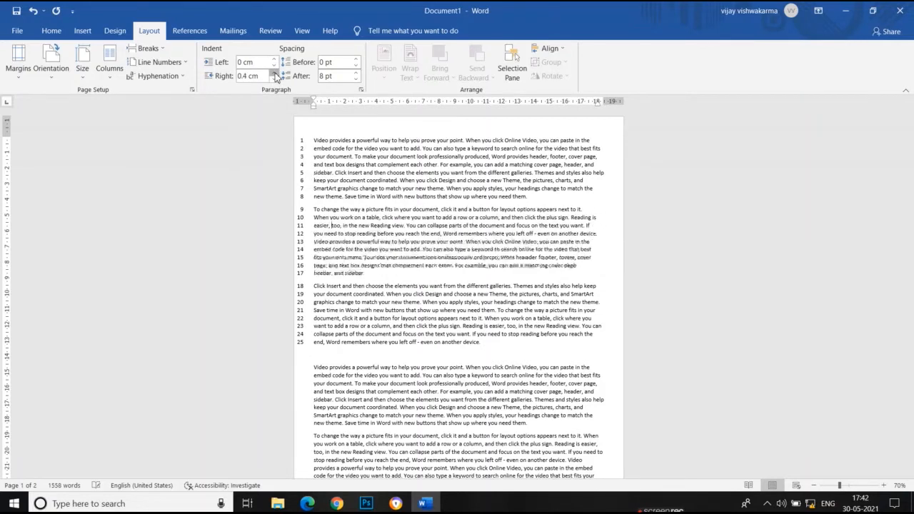
left_click(274, 73)
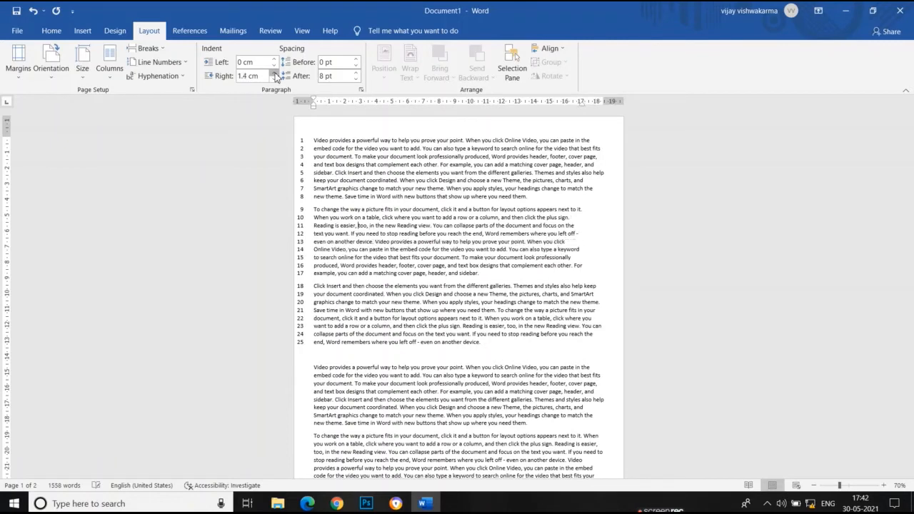
left_click(274, 72)
left_click(274, 72)
left_click(274, 72)
left_click(275, 73)
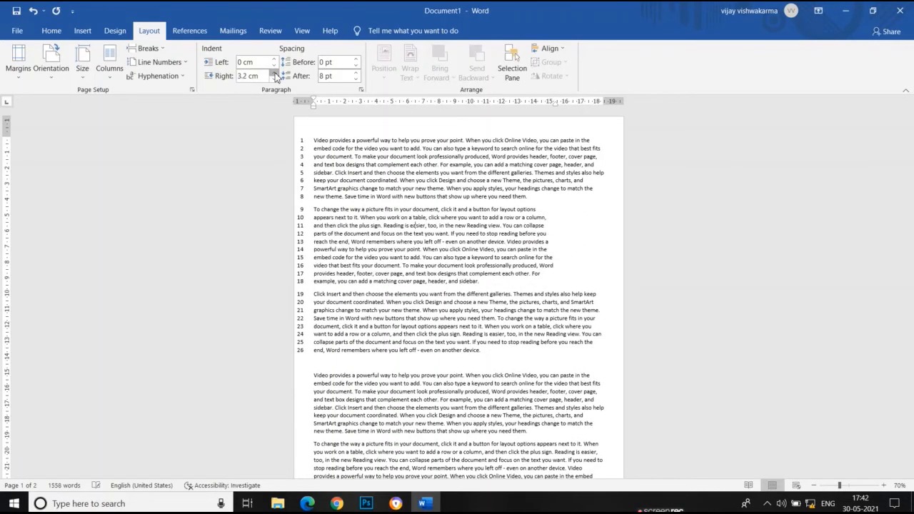
left_click(274, 73)
left_click(275, 73)
left_click(274, 72)
left_click(274, 73)
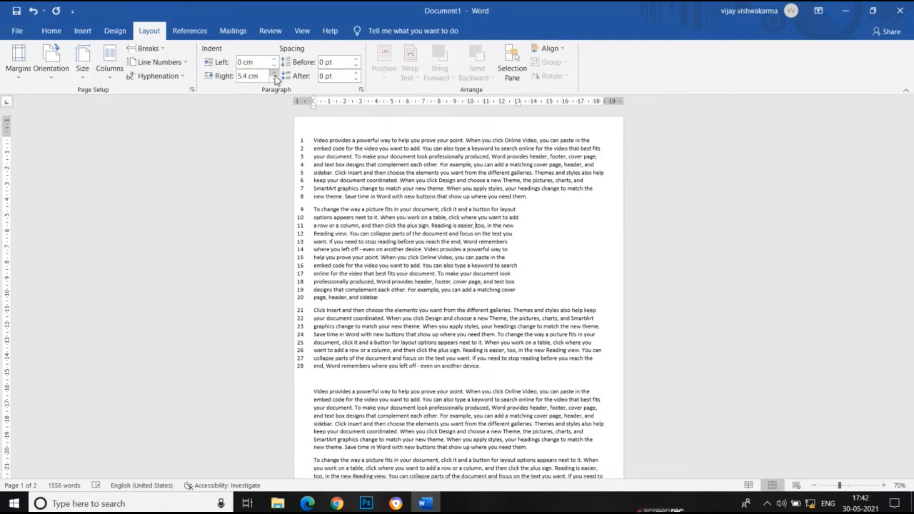
Step: Reduce the right indent of page one's second paragraph to 2.5 cm
left_click(274, 79)
left_click(274, 79)
left_click(274, 79)
left_click(274, 79)
left_click(274, 79)
left_click(274, 79)
left_click(275, 79)
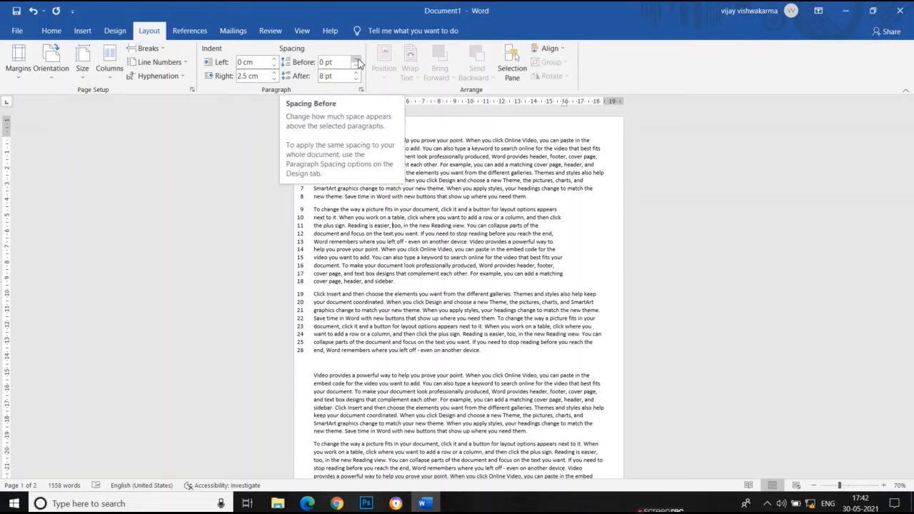
Step: Set the second paragraph's spacing to 60 pt before and 42 pt after
left_click_drag(358, 61, 357, 61)
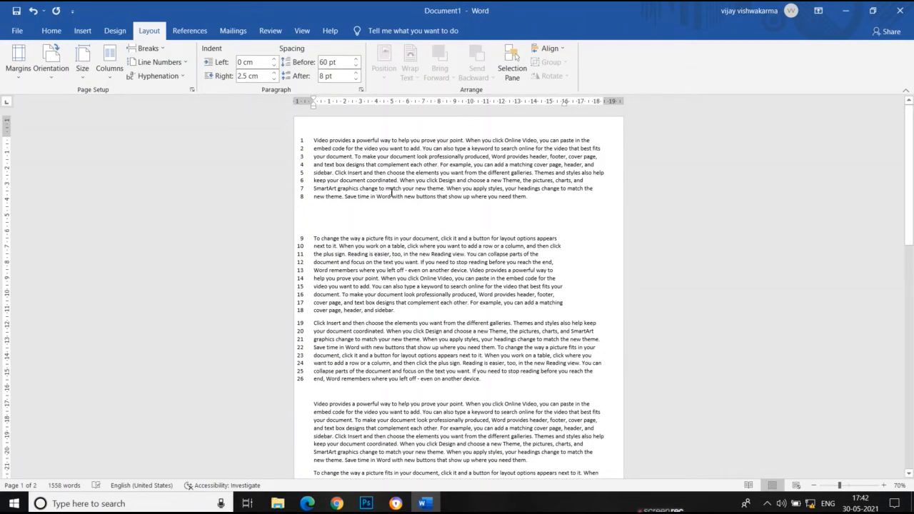
left_click(357, 73)
left_click(356, 73)
left_click(357, 73)
left_click(356, 72)
left_click(356, 79)
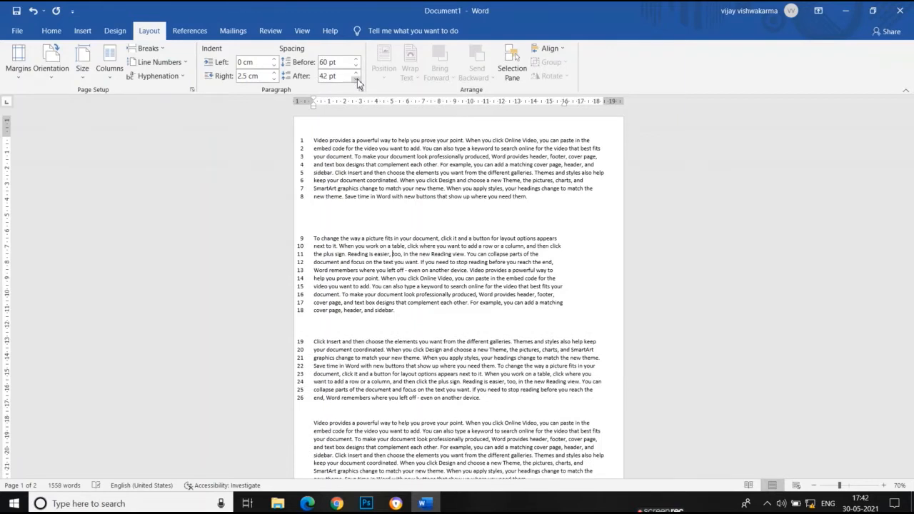
Step: Reduce the spacing after the second paragraph to 0 pt
left_click(357, 79)
left_click(357, 79)
left_click(357, 80)
left_click(356, 80)
left_click(357, 80)
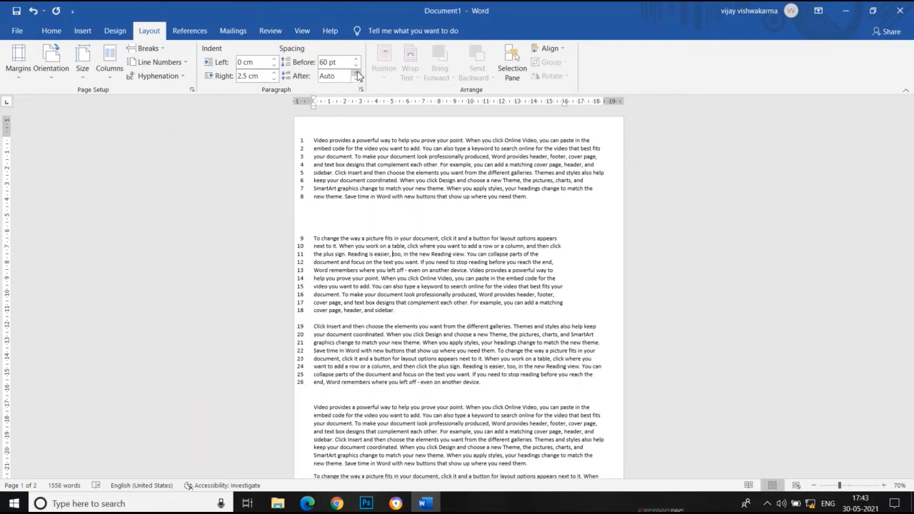
left_click(358, 74)
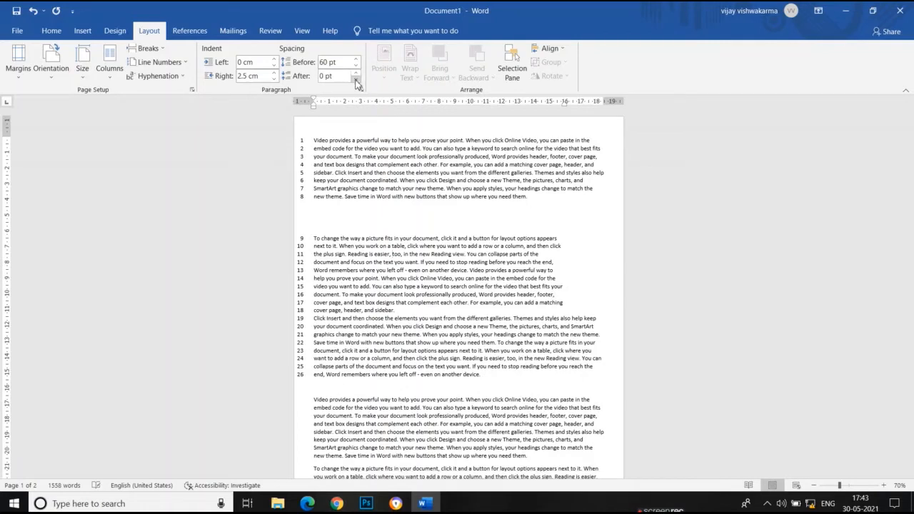
Step: Set the spacing before and after page one's second paragraph to Auto
left_click(357, 80)
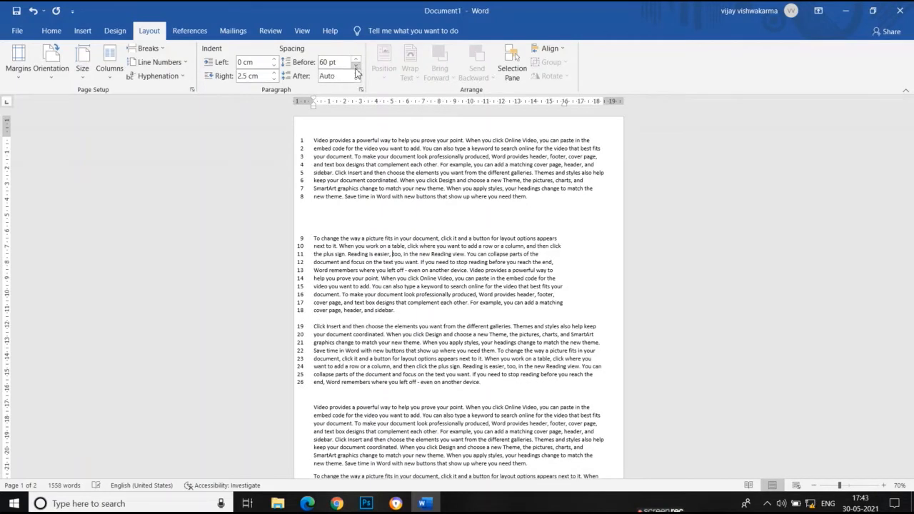
left_click(355, 66)
left_click(355, 66)
left_click(355, 66)
left_click(356, 66)
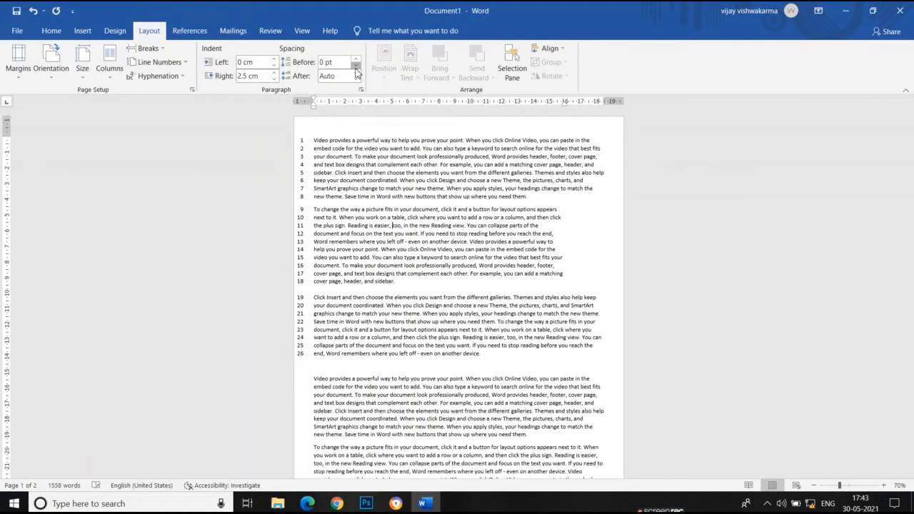
left_click(356, 66)
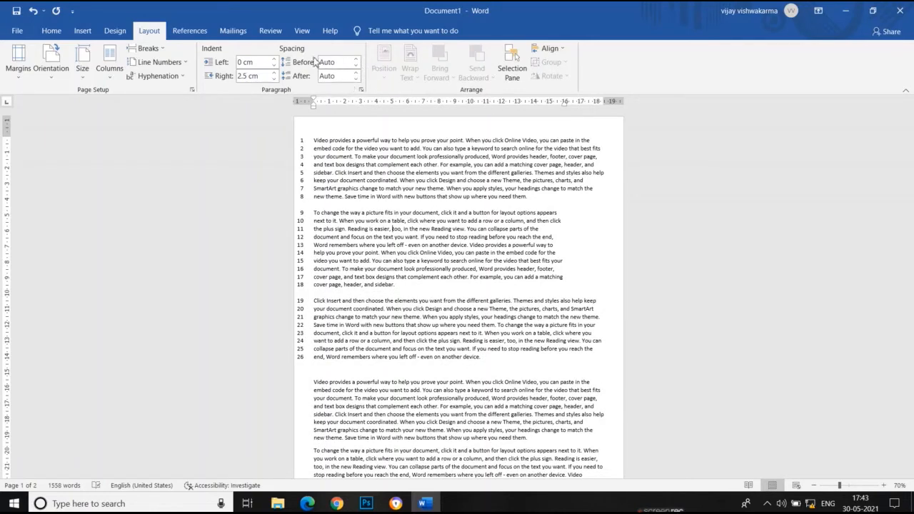
Step: Position the brick wall picture on page two at the bottom center with square text wrapping
left_click_drag(912, 220, 913, 370)
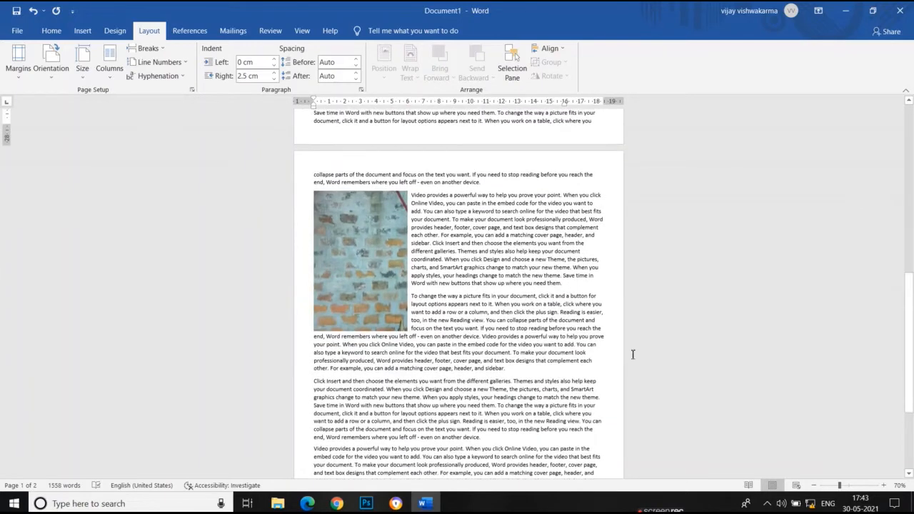
left_click(388, 296)
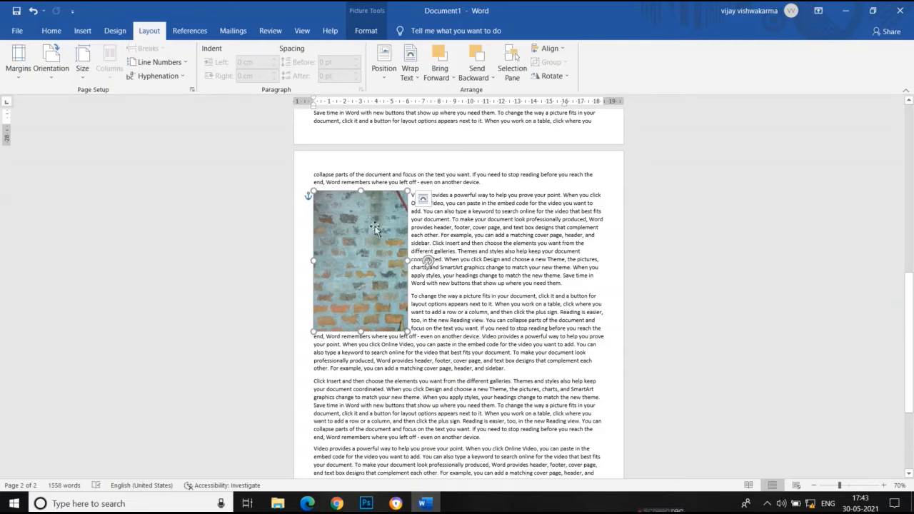
scroll(911, 325, "down", 3)
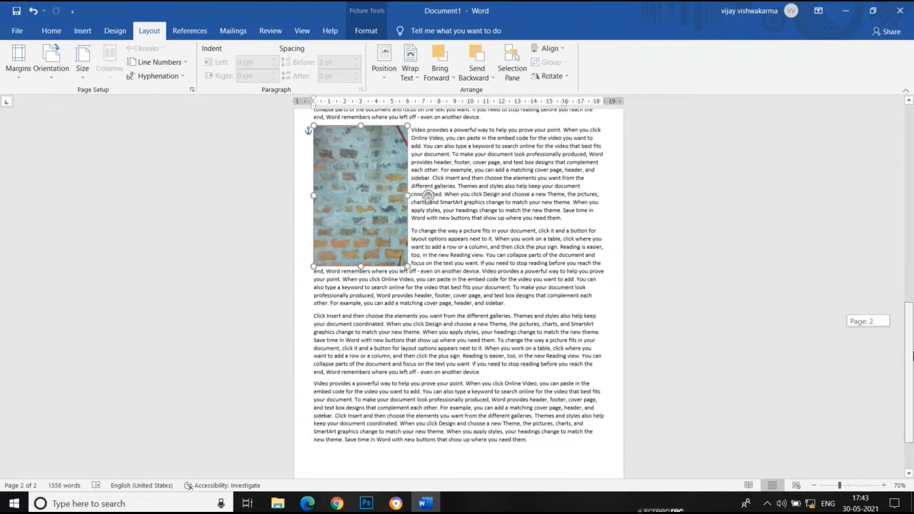
left_click(814, 486)
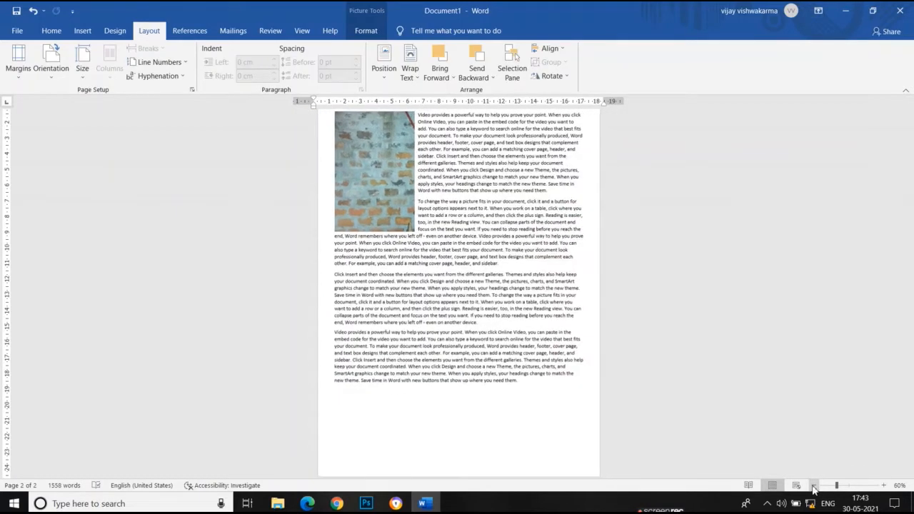
left_click_drag(911, 399, 911, 392)
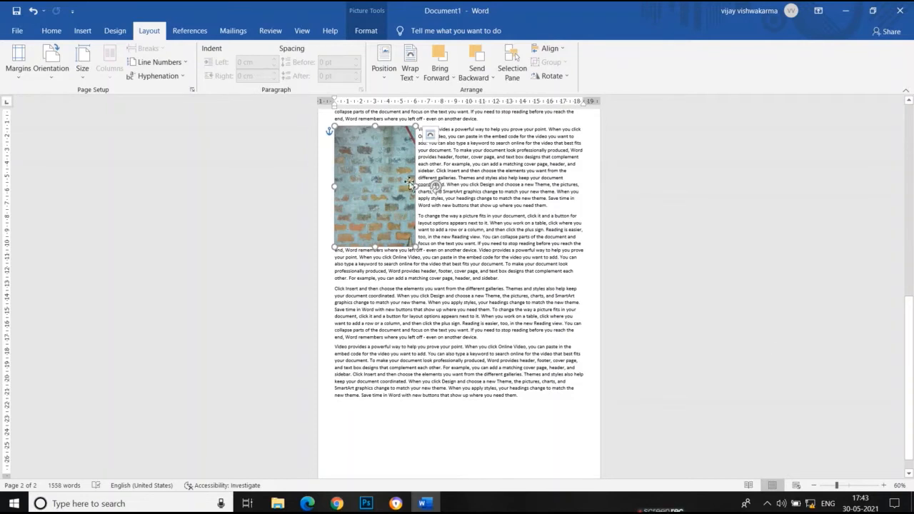
left_click(397, 77)
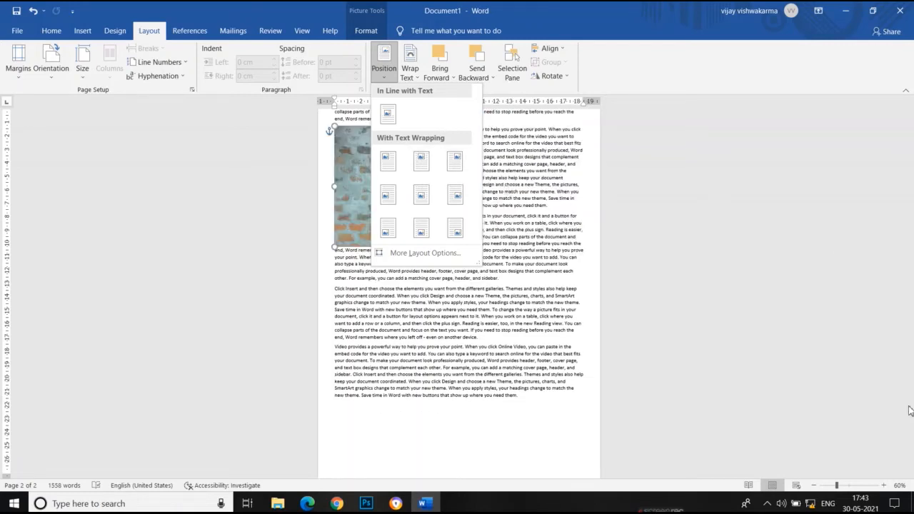
left_click(424, 229)
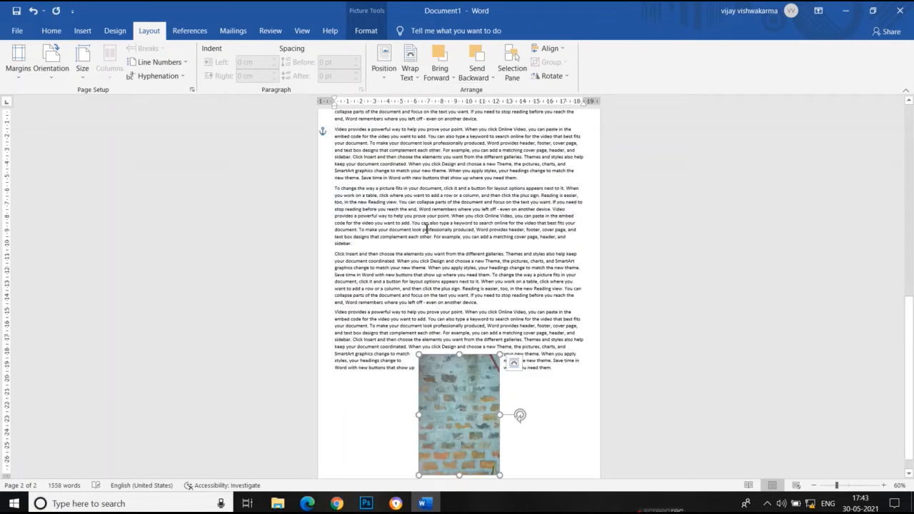
Step: Reposition the brick wall picture to the middle center and then to the top center of page two with square text wrapping
left_click(384, 66)
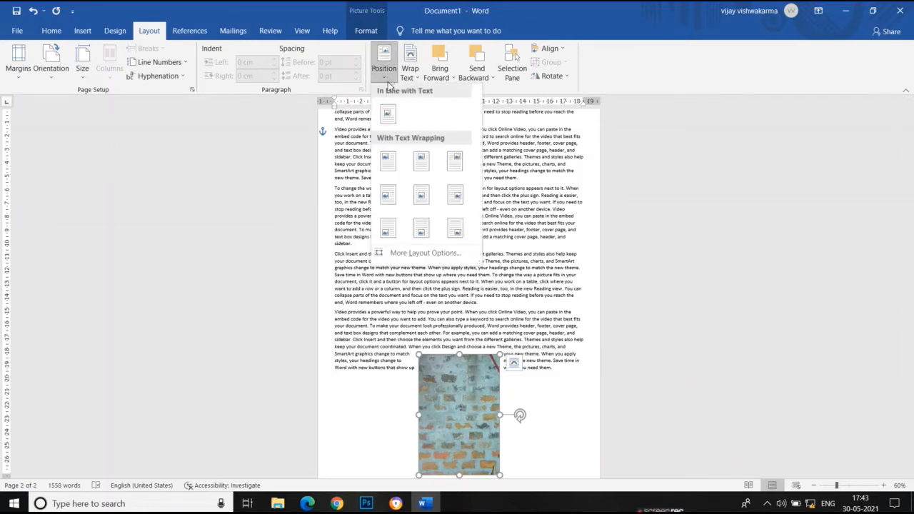
left_click(422, 199)
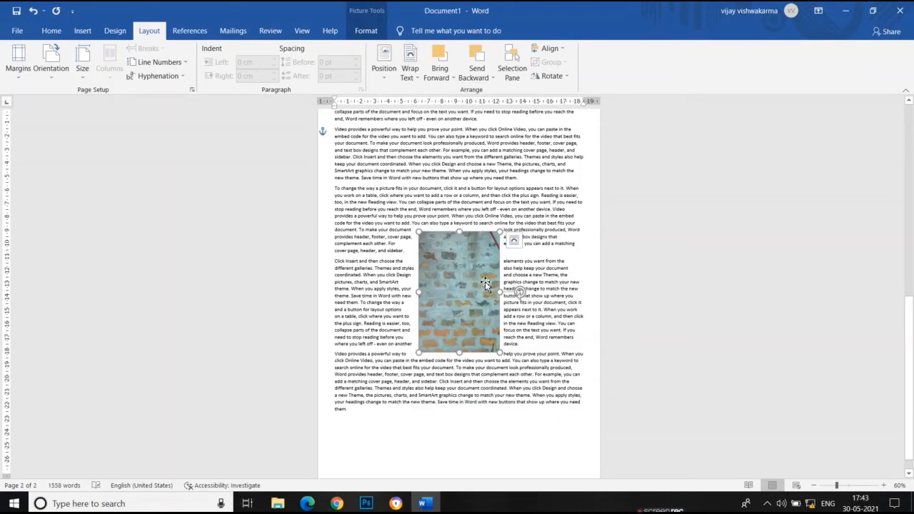
left_click(387, 74)
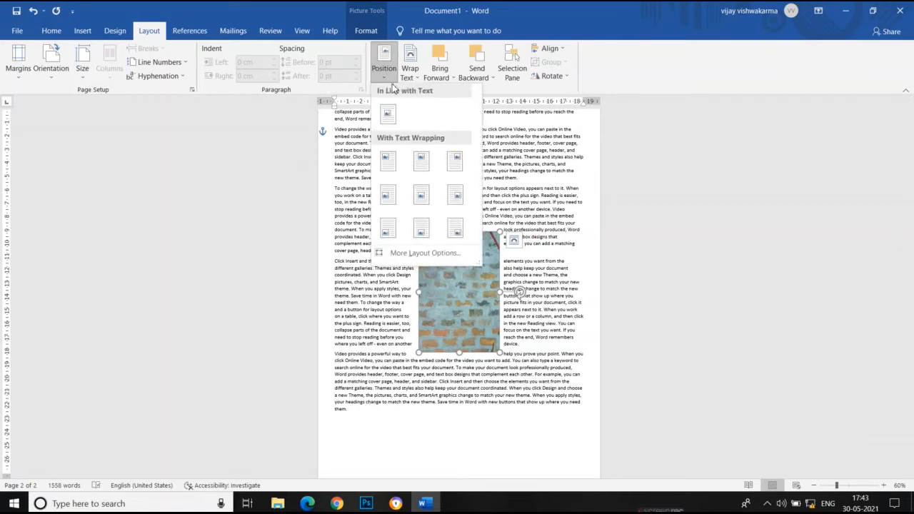
left_click(422, 170)
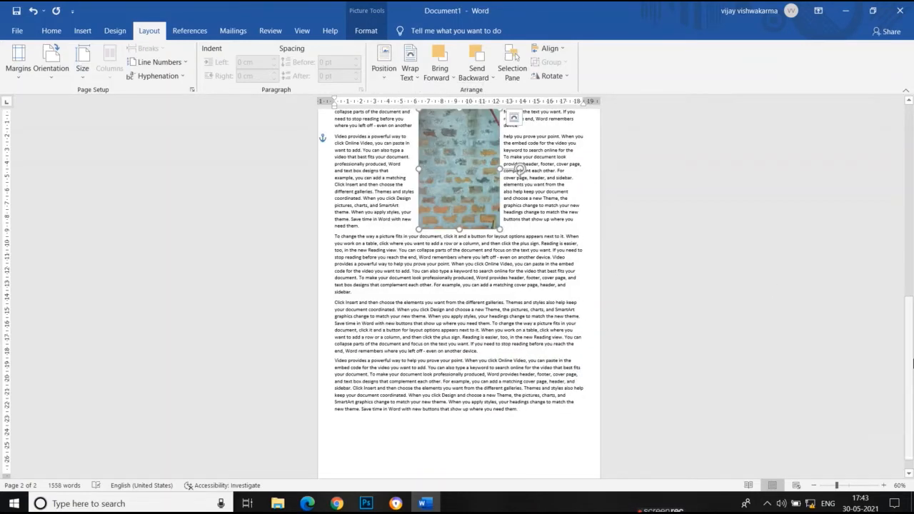
left_click_drag(912, 379, 912, 371)
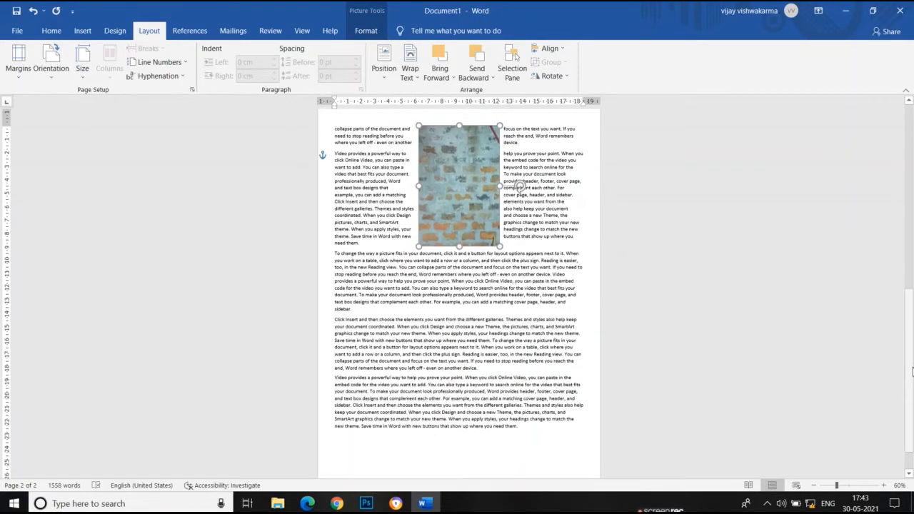
Step: Move the brick wall picture freehand slightly down and to the right within page two's text
left_click(386, 78)
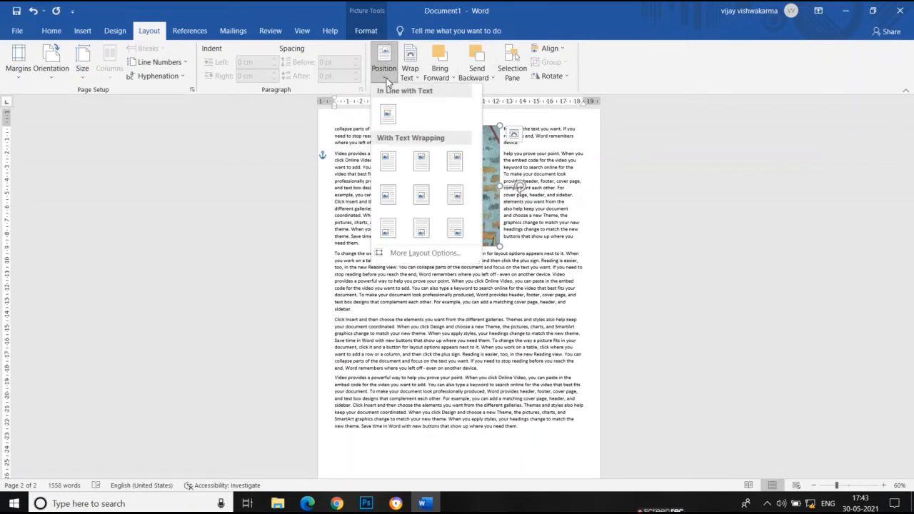
left_click(491, 187)
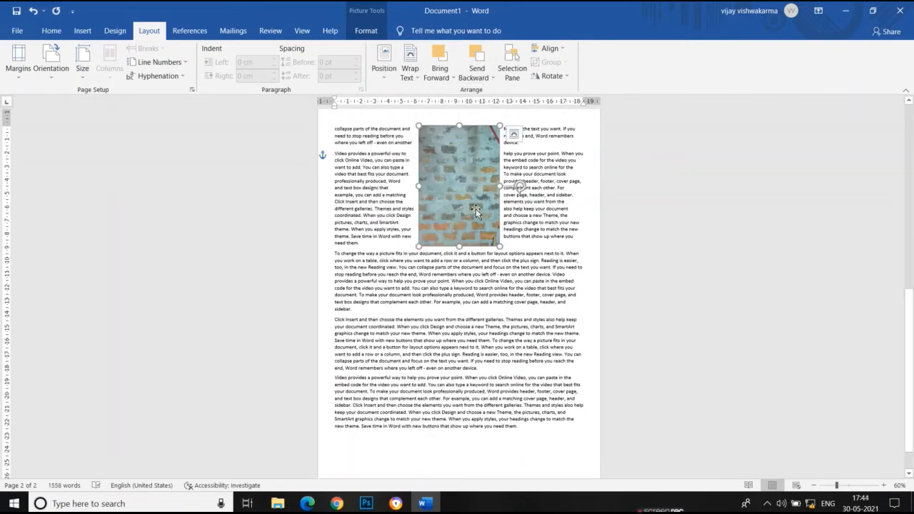
left_click_drag(455, 187, 475, 192)
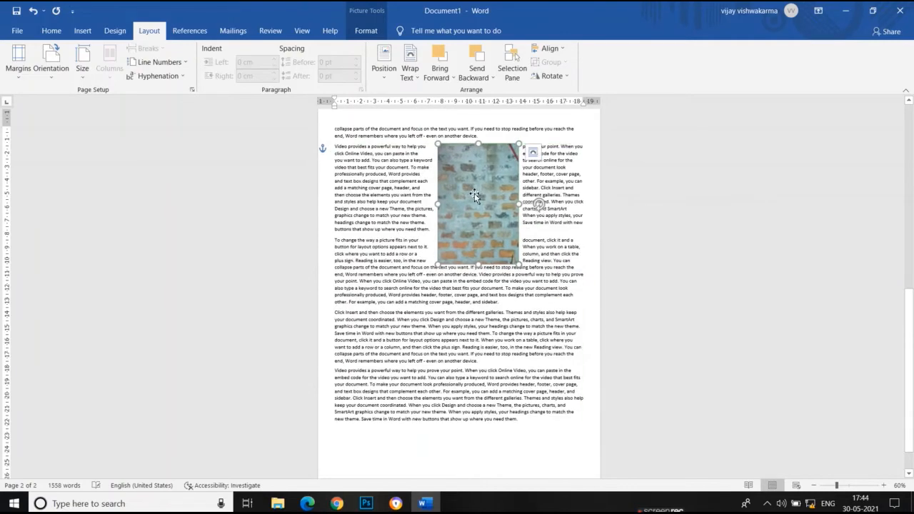
left_click(384, 66)
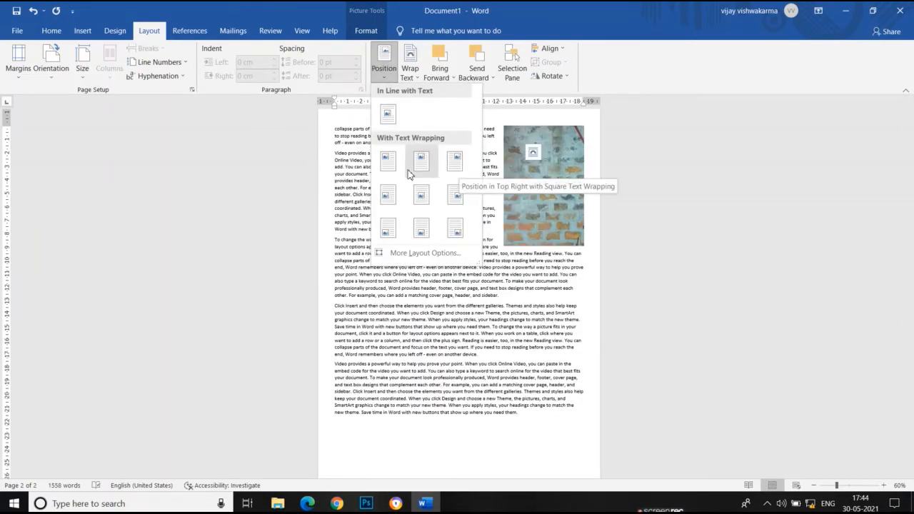
left_click(245, 163)
left_click(418, 80)
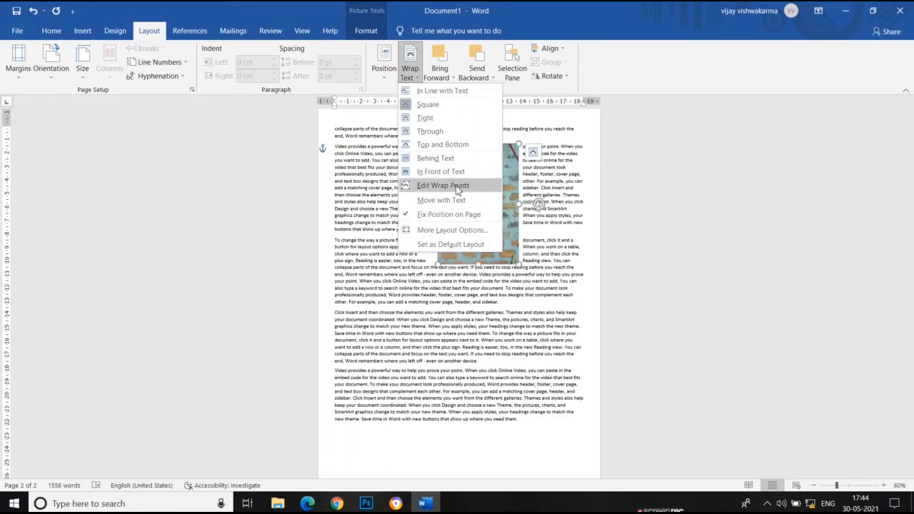
left_click(512, 224)
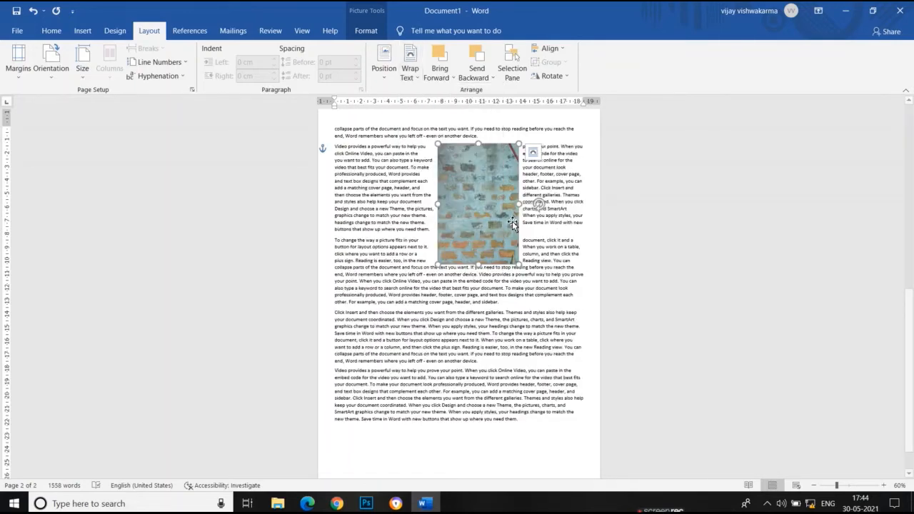
Step: Move the brick wall picture below page two's last paragraph, and then back up beside the first two full paragraphs at the left margin
left_click_drag(512, 224, 422, 455)
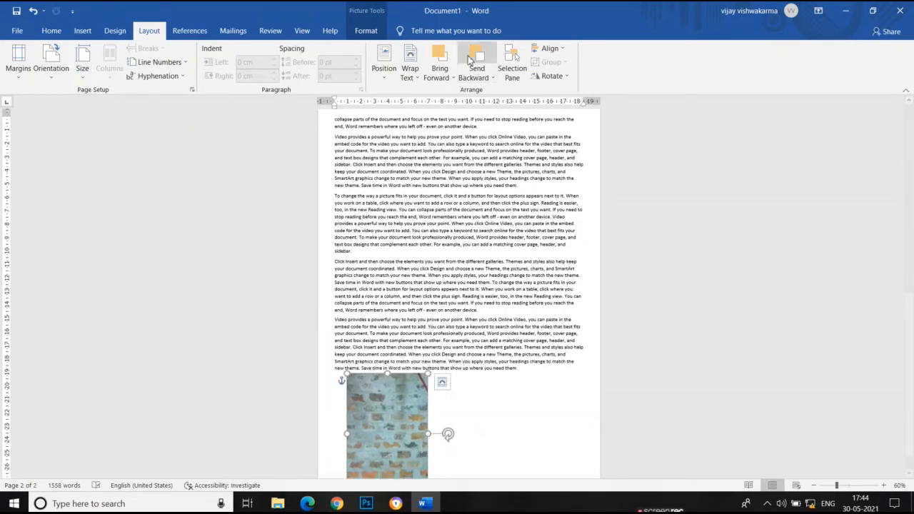
left_click(411, 70)
left_click(396, 415)
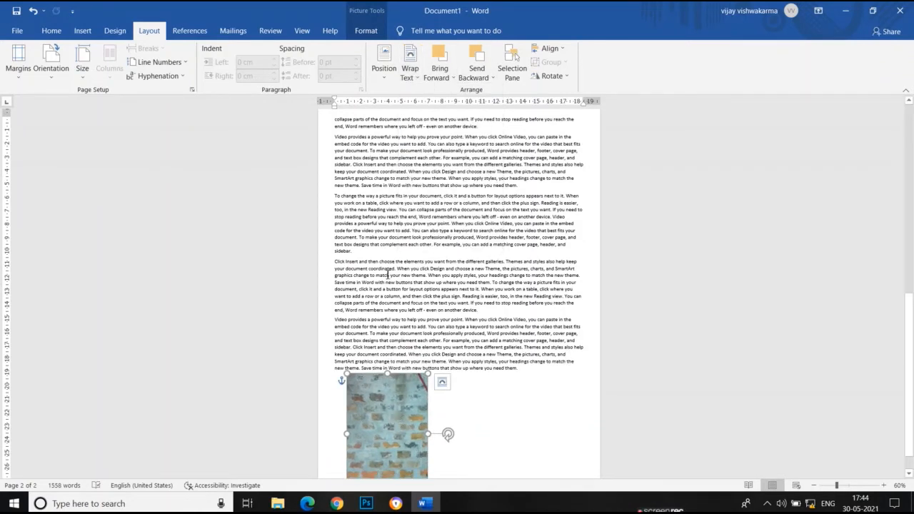
left_click_drag(377, 406, 367, 199)
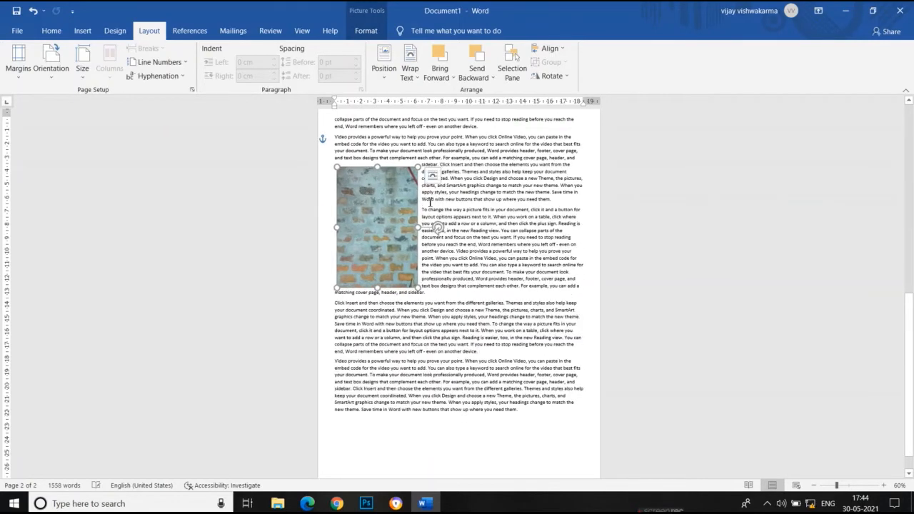
Step: Set the brick wall picture's text wrapping to In Line with Text, and then to Square
left_click(418, 78)
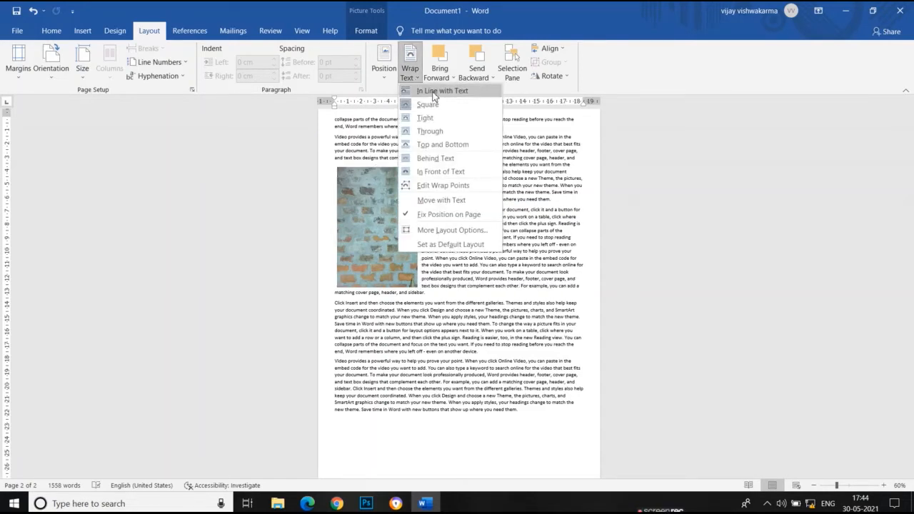
left_click(433, 93)
left_click(419, 76)
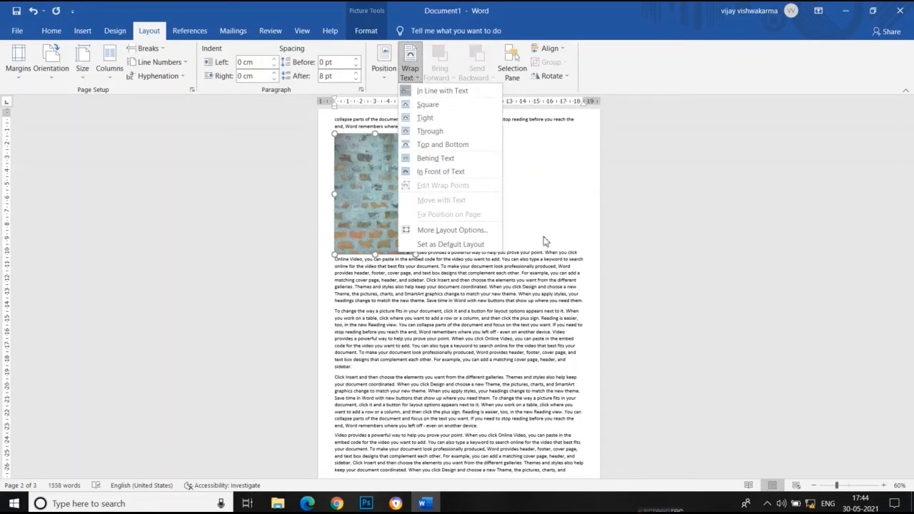
left_click(447, 106)
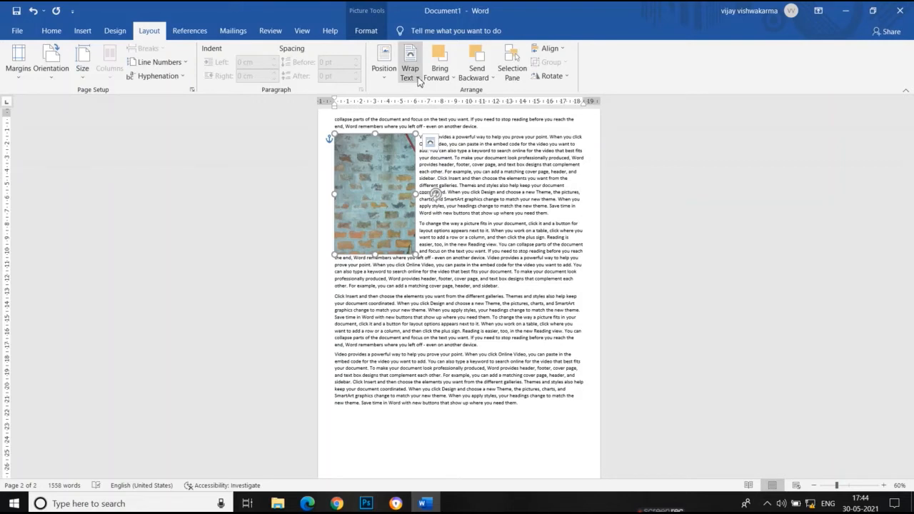
Step: Change the brick wall picture's text wrapping to Through, and then to Behind Text
left_click(419, 82)
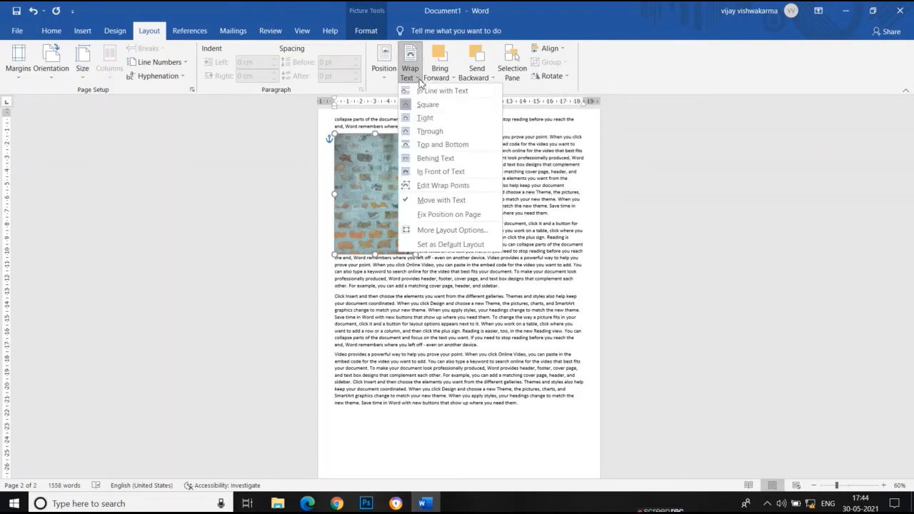
left_click(431, 133)
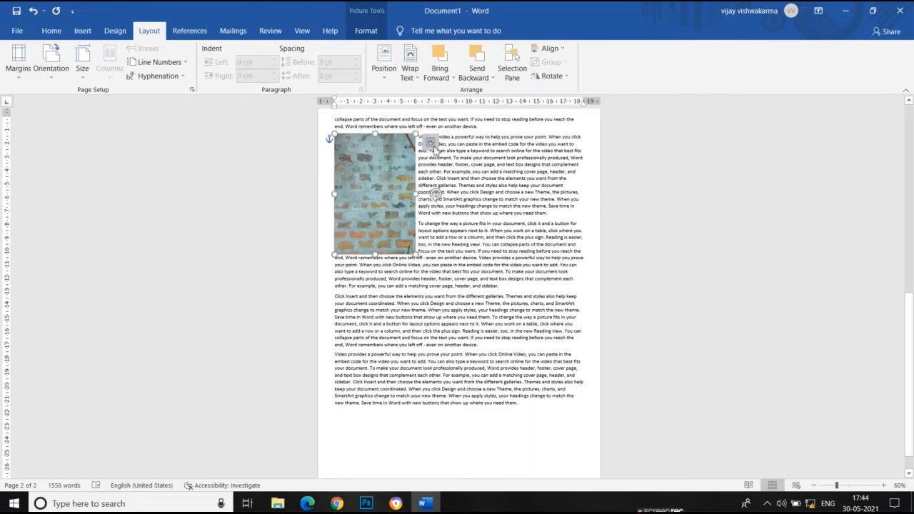
left_click(418, 75)
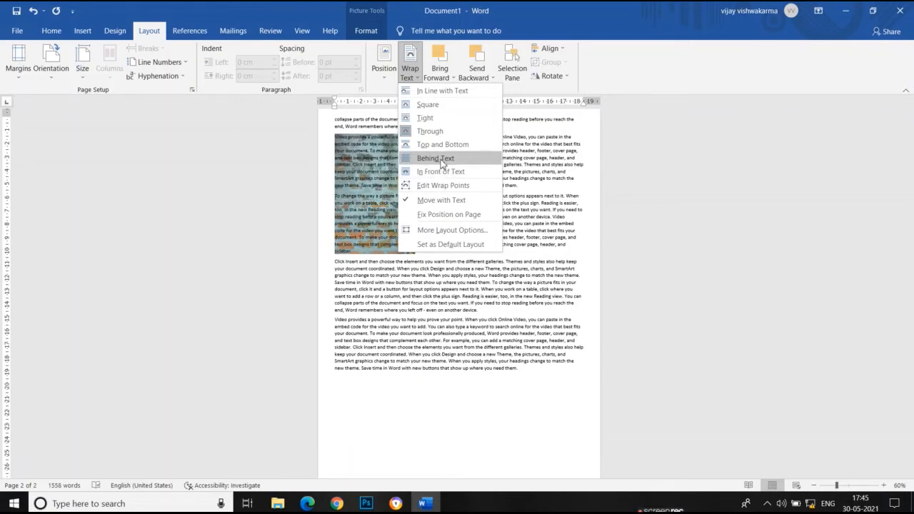
left_click(440, 158)
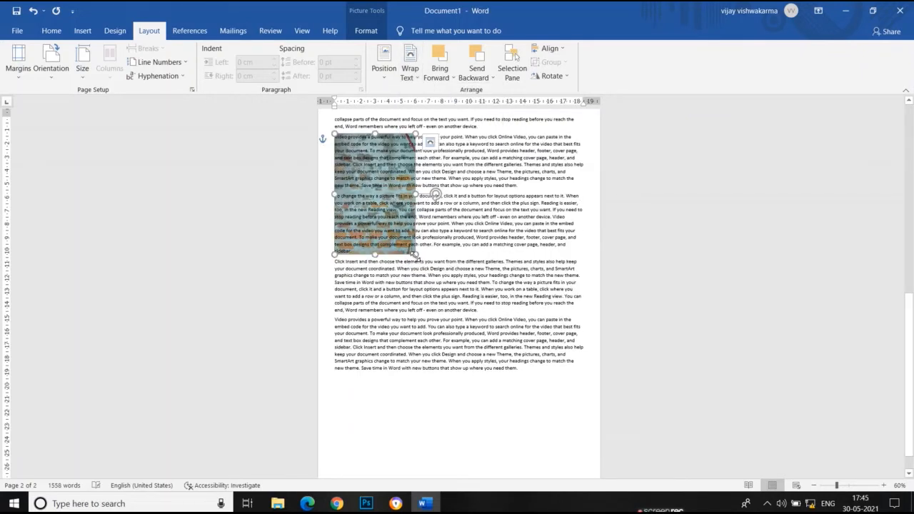
Step: Enlarge the brick wall picture proportionally to about 13 cm wide and set its wrapping to In Front of Text
left_click_drag(416, 255, 515, 402)
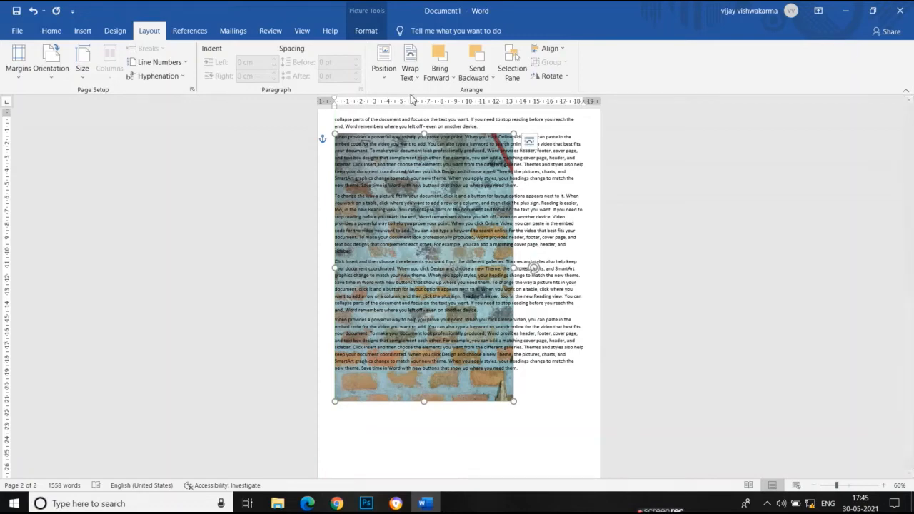
left_click(410, 71)
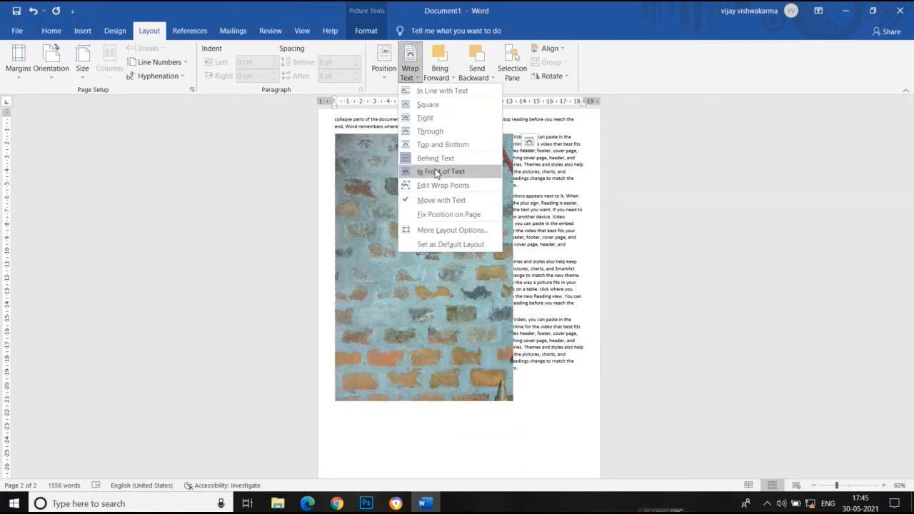
left_click(437, 173)
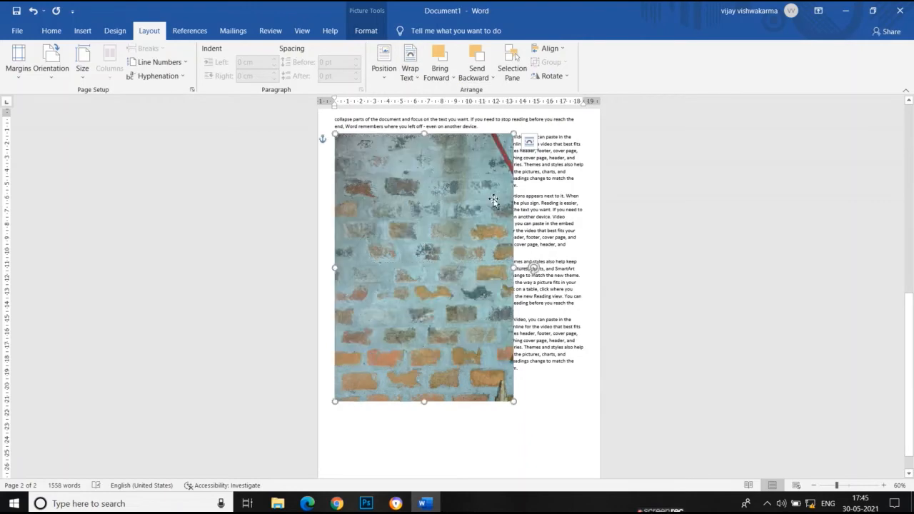
Step: Set the brick wall picture's text wrapping to Square
left_click(411, 72)
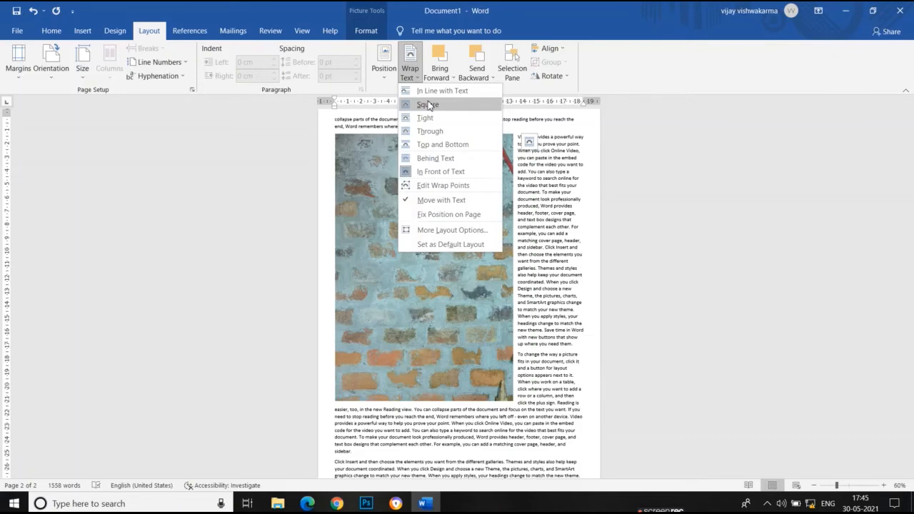
left_click(438, 105)
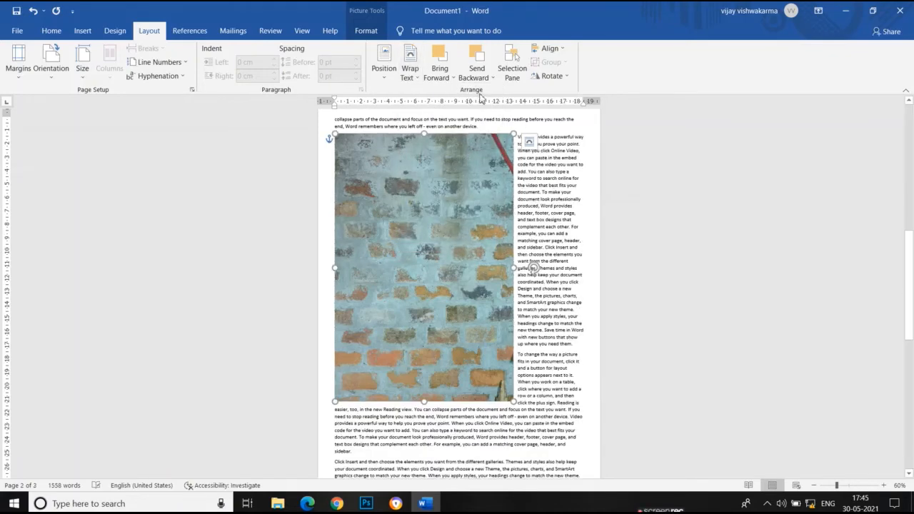
left_click(452, 78)
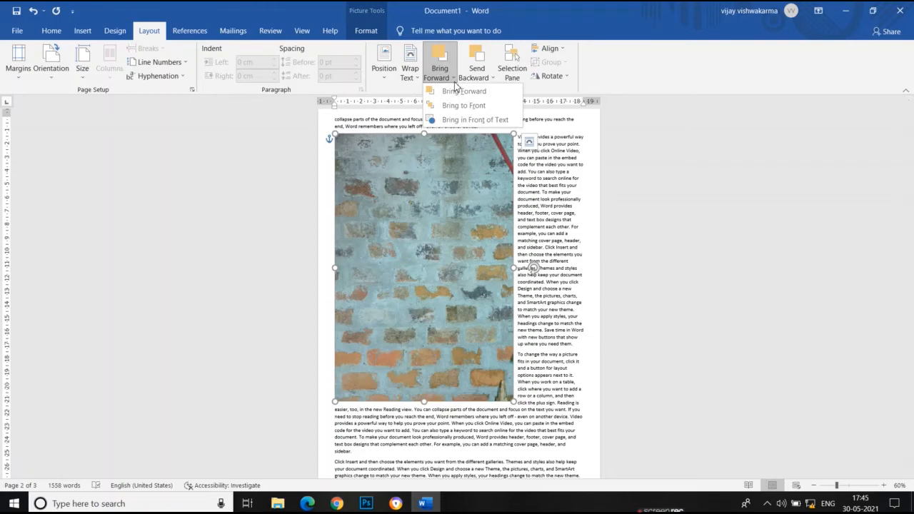
left_click(449, 200)
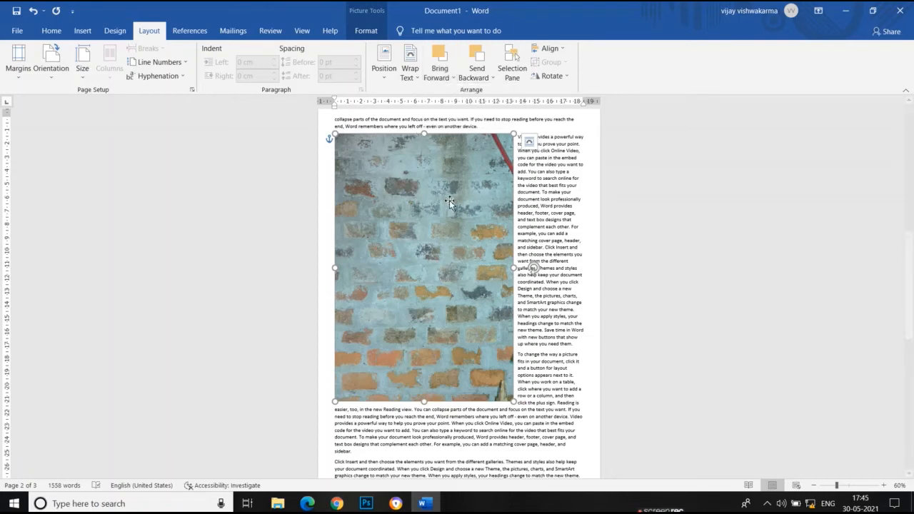
left_click(420, 79)
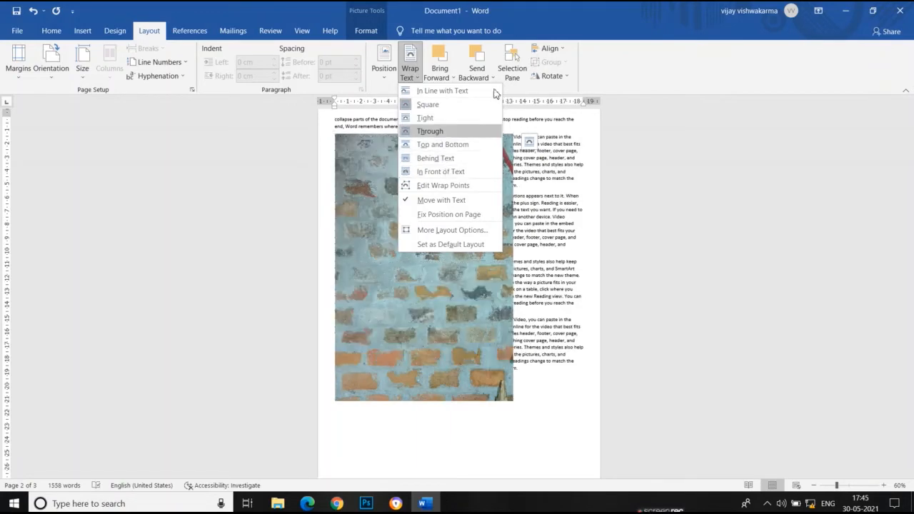
left_click(428, 104)
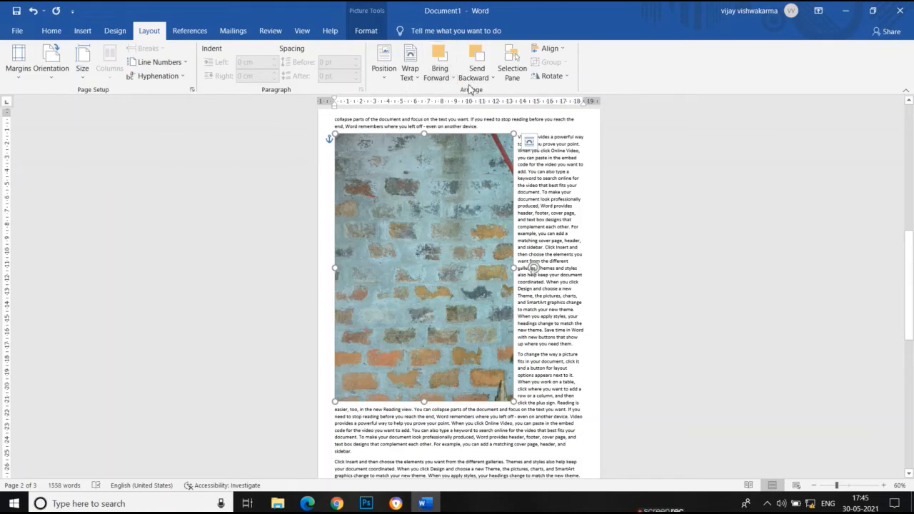
Step: Display the list of objects on the page, hide the brick wall picture from it, and show the picture again
left_click(513, 68)
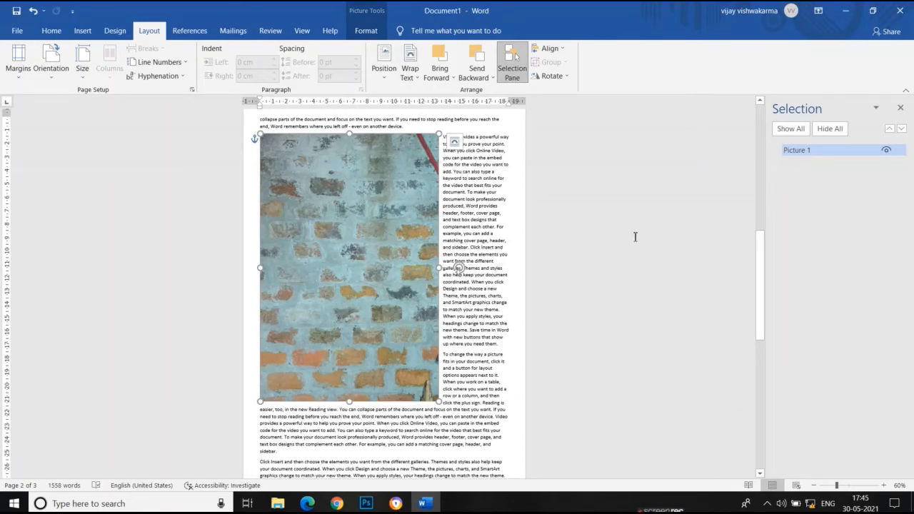
mouse_move(764, 315)
left_mouse_down()
mouse_move(761, 267)
mouse_move(763, 320)
left_mouse_up()
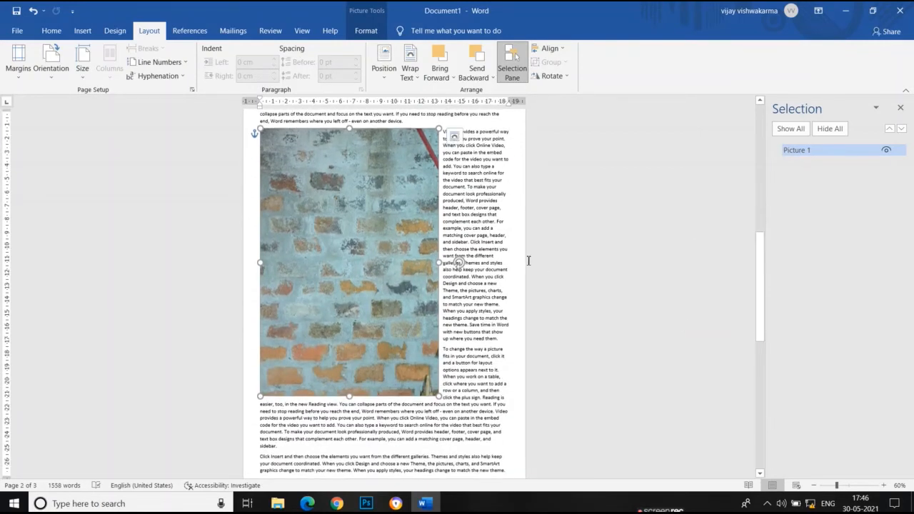
left_click(887, 150)
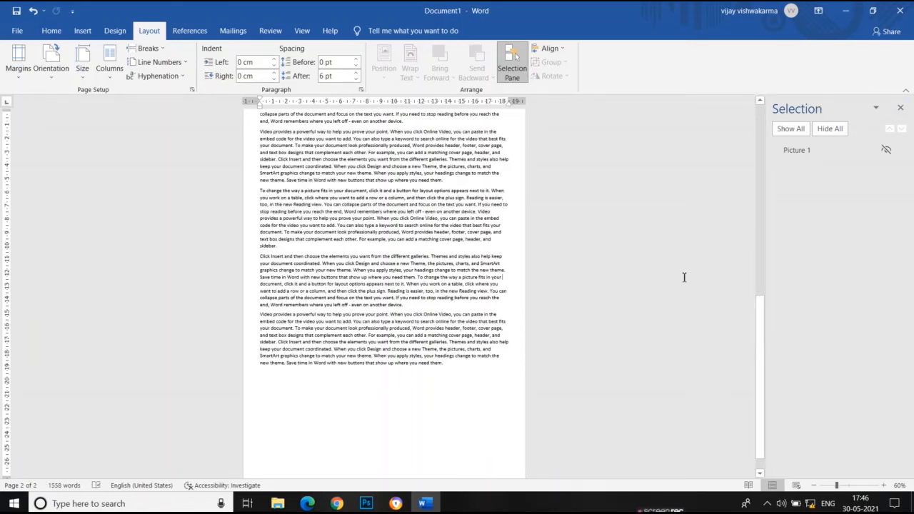
left_click(886, 151)
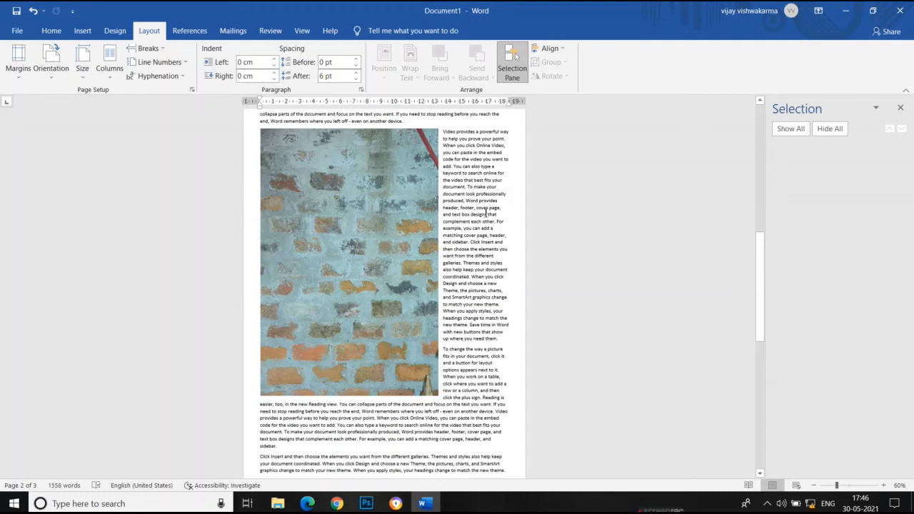
Step: Switch the object alignment reference to Align to Page, and then back to Align to Margin
left_click(564, 50)
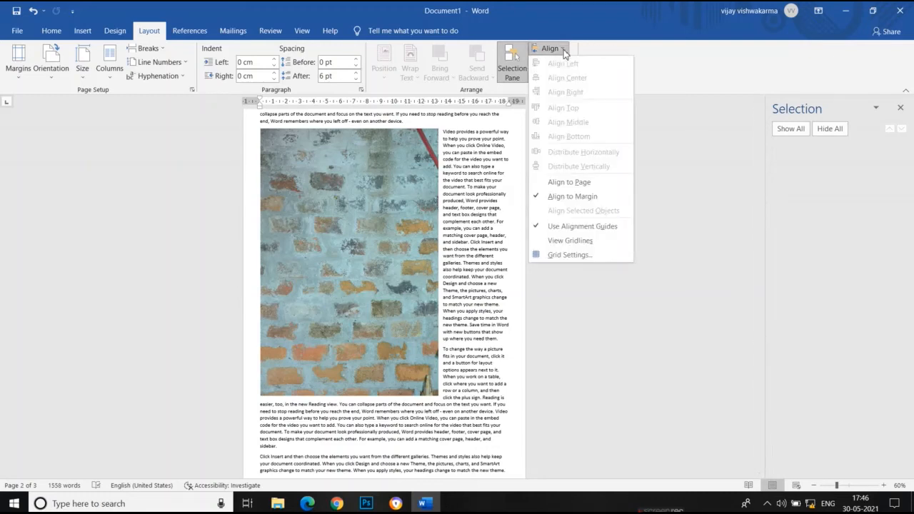
left_click(577, 183)
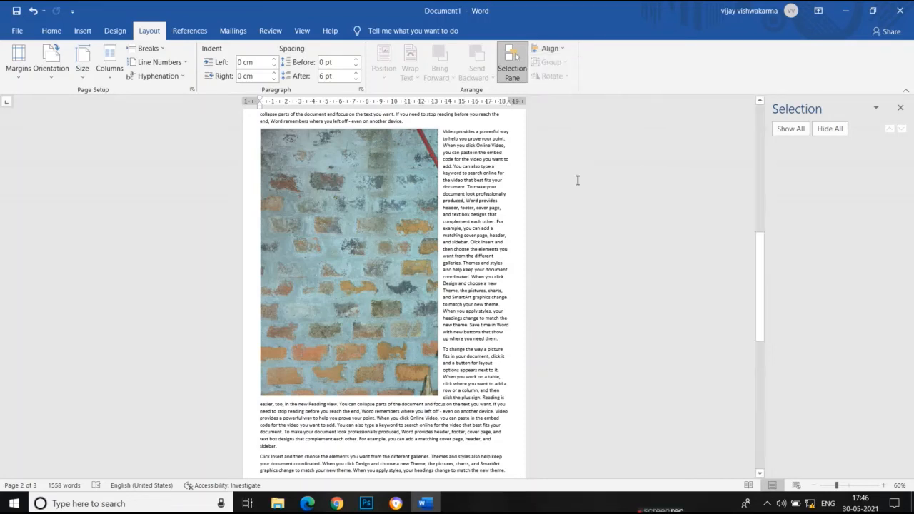
left_click(564, 56)
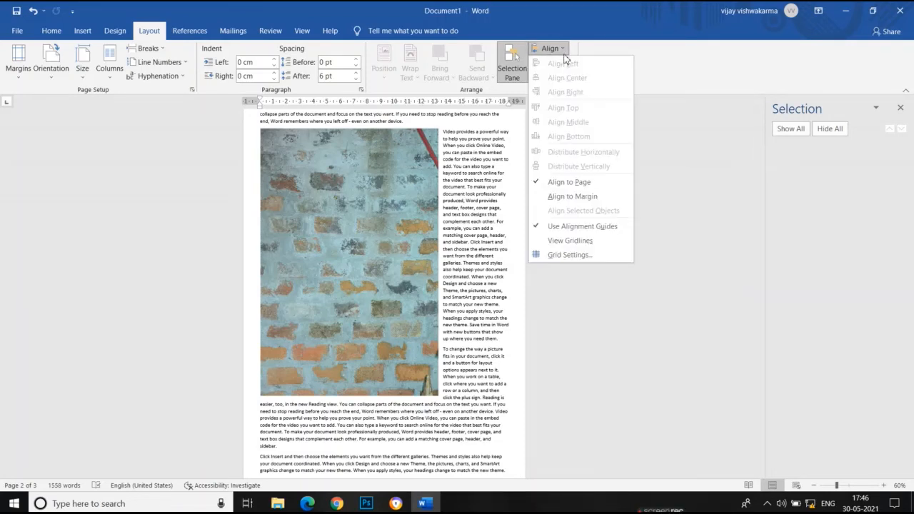
left_click(572, 197)
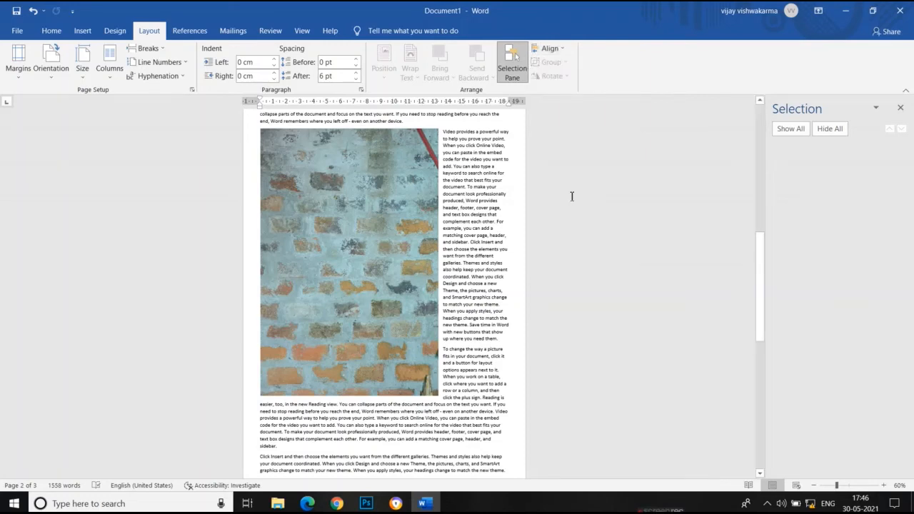
Step: Align the brick wall picture to the left margin and shrink it proportionally to about 7 cm wide
left_click(319, 253)
left_click(562, 50)
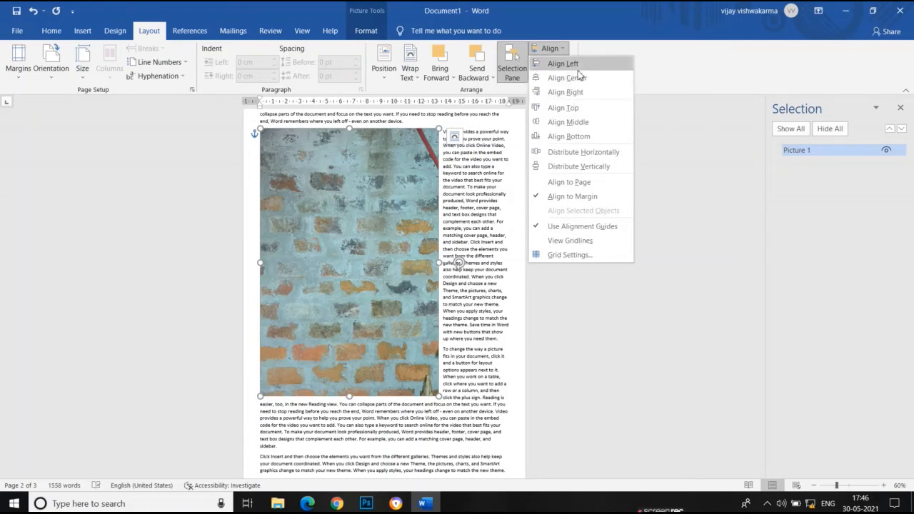
left_click(578, 69)
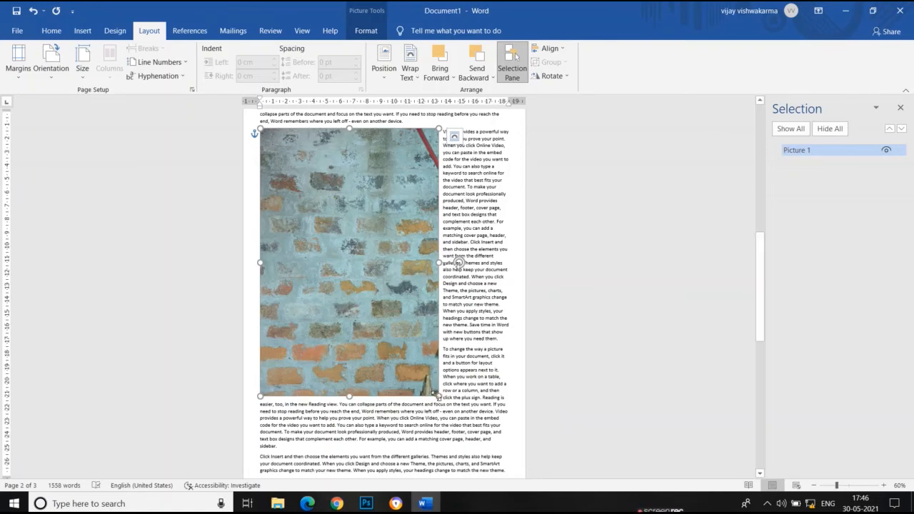
left_click_drag(437, 395, 354, 270)
Step: Align the brick wall picture to the center between the margins, and then to the right margin
left_click(549, 48)
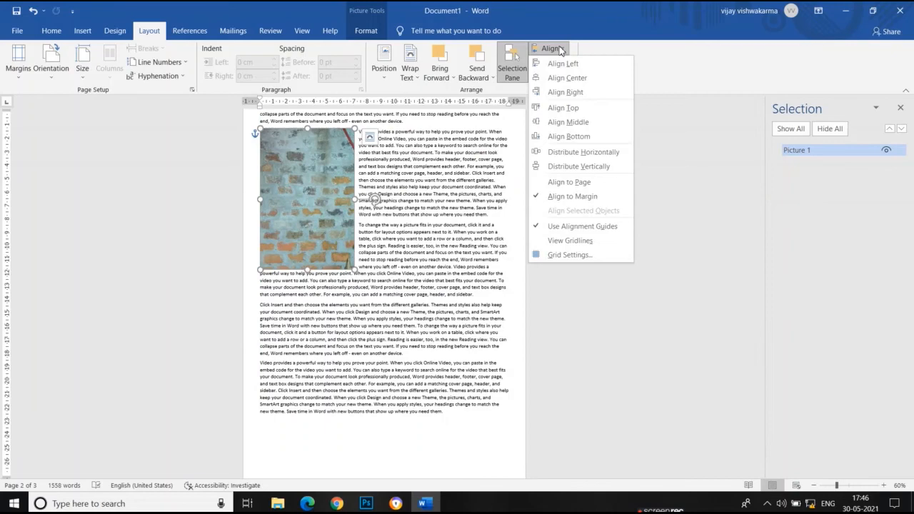
left_click(572, 77)
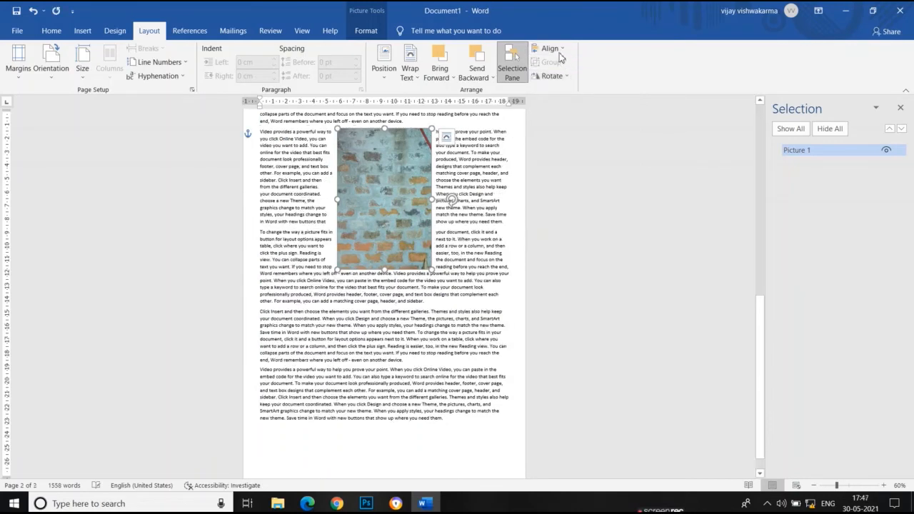
left_click(561, 50)
left_click(571, 91)
Step: Align the brick wall picture to the top margin, and then distribute it horizontally and vertically between the margins
left_click(563, 49)
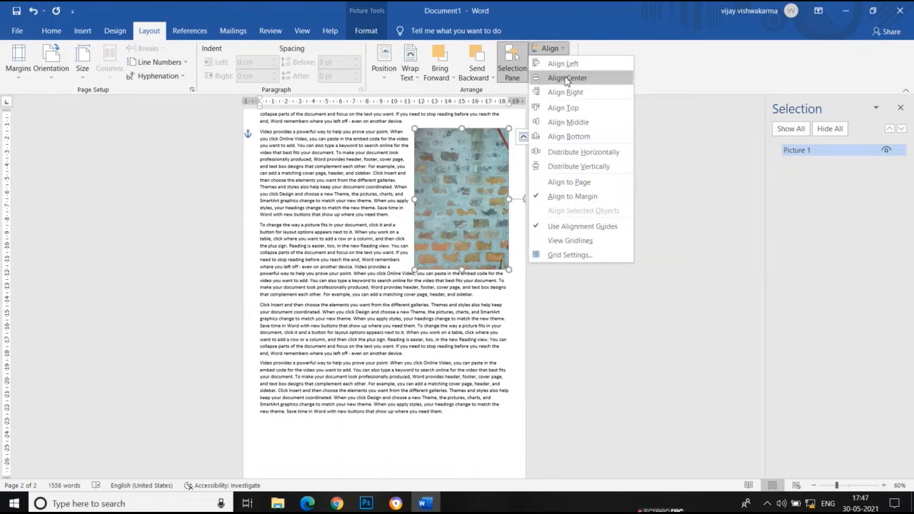
left_click(572, 108)
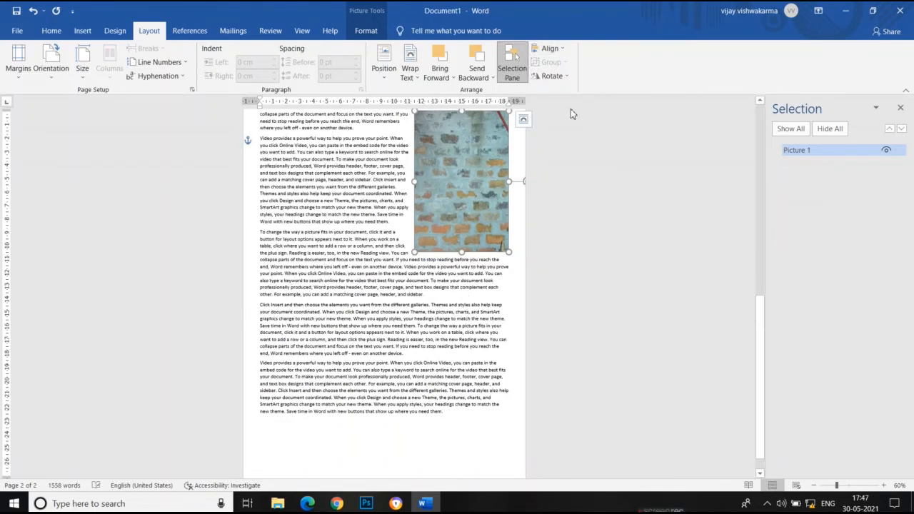
left_click(563, 48)
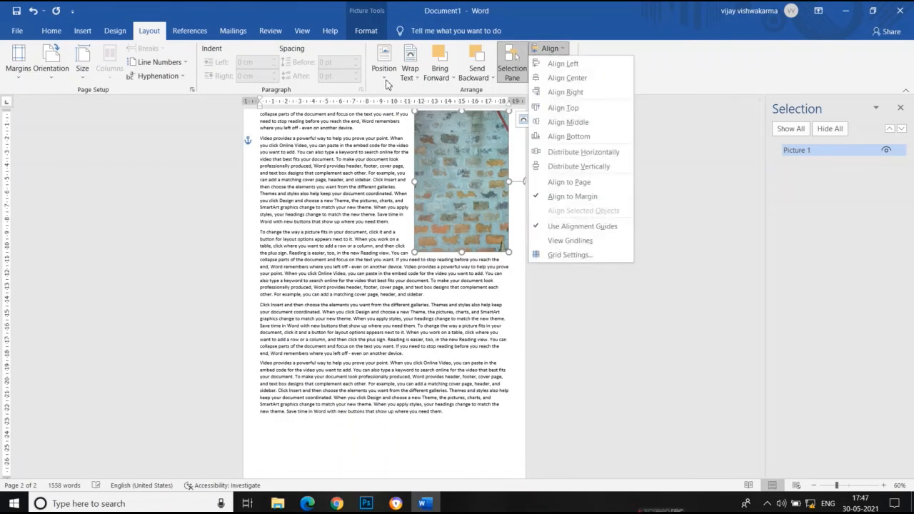
left_click(604, 154)
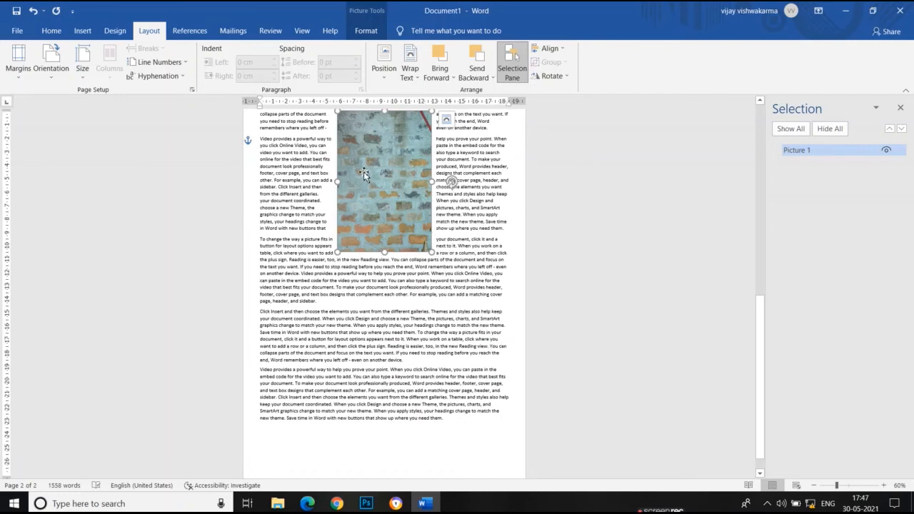
left_click(564, 51)
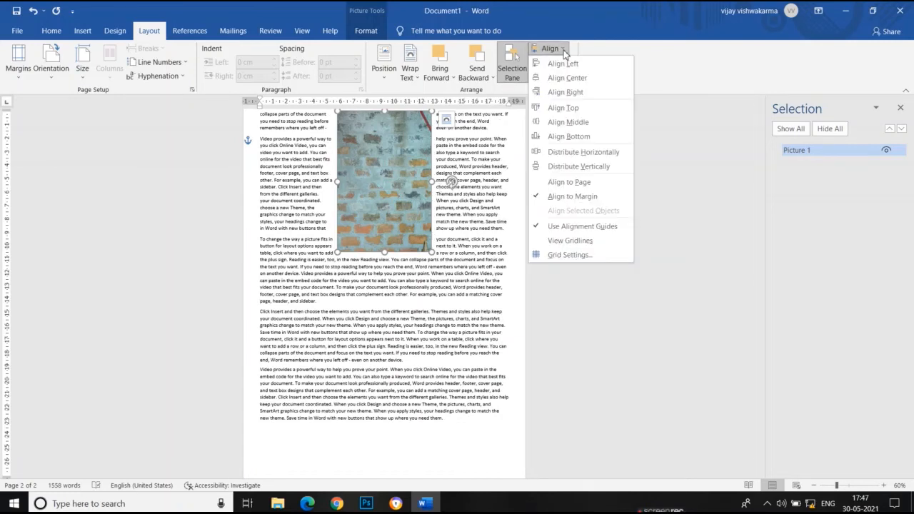
left_click(596, 170)
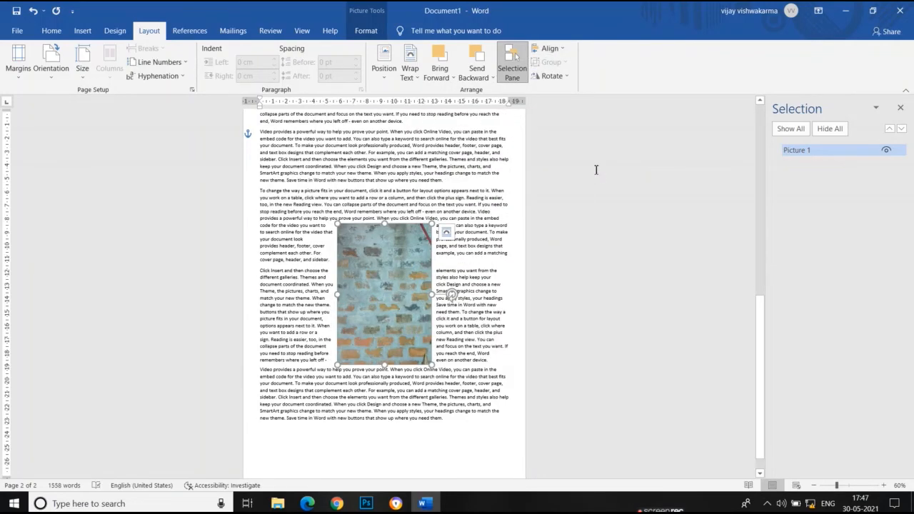
left_click(564, 49)
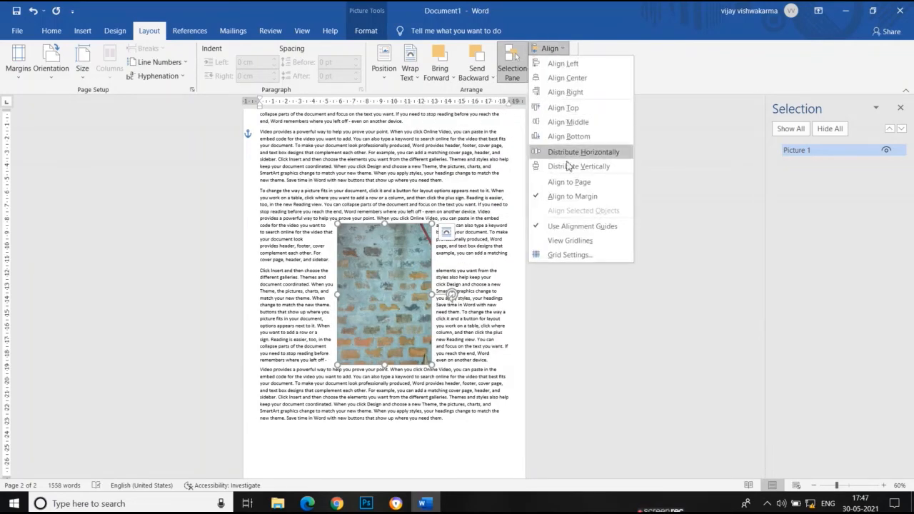
left_click(596, 315)
left_click(563, 49)
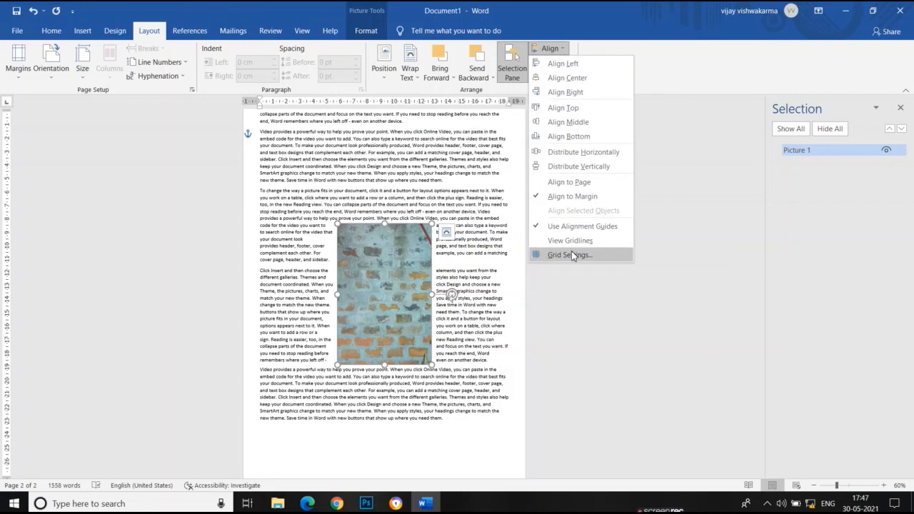
left_click(590, 285)
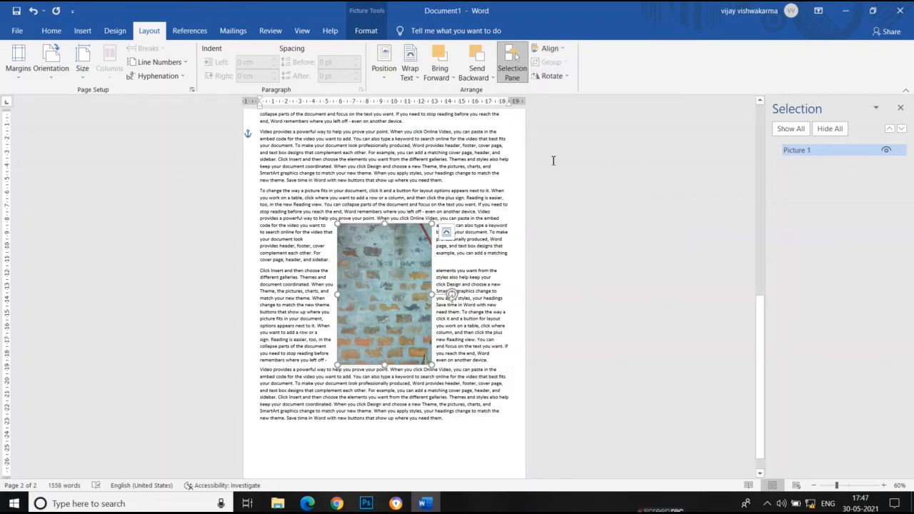
left_click(554, 77)
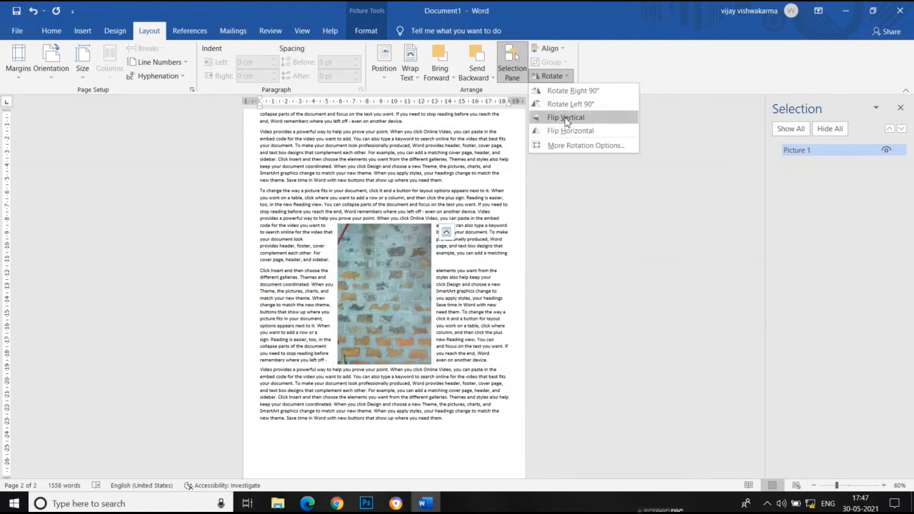
left_click(576, 165)
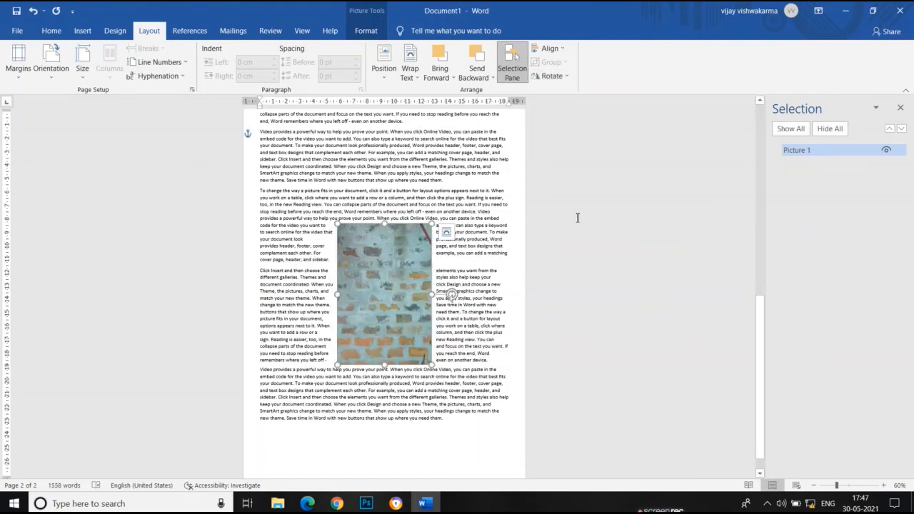